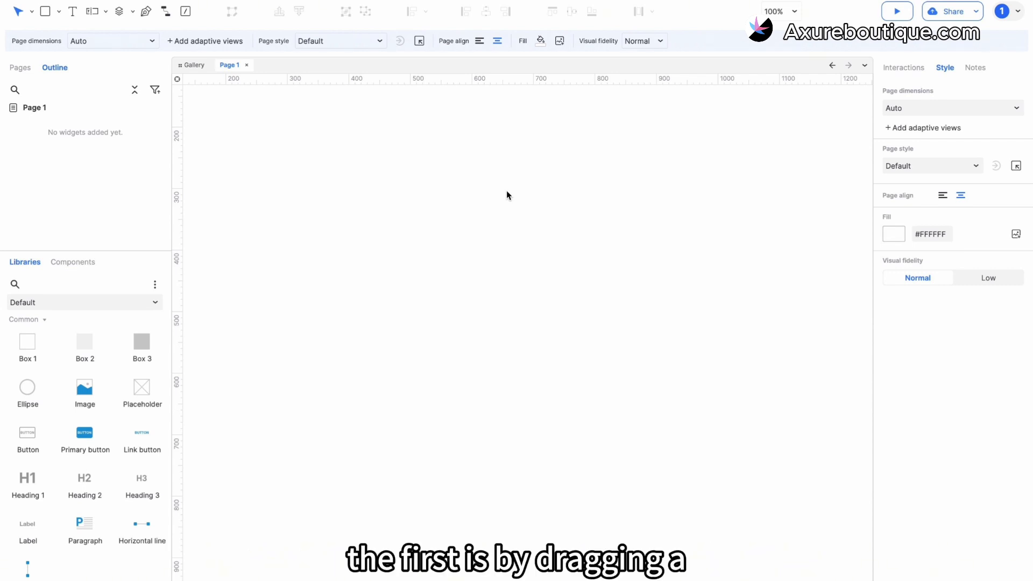
Step: Place a 300 by 170 dynamic panel on the canvas and fill its State 1 with a Box 2 rectangle labelled 1
scroll(99, 431, down, 4)
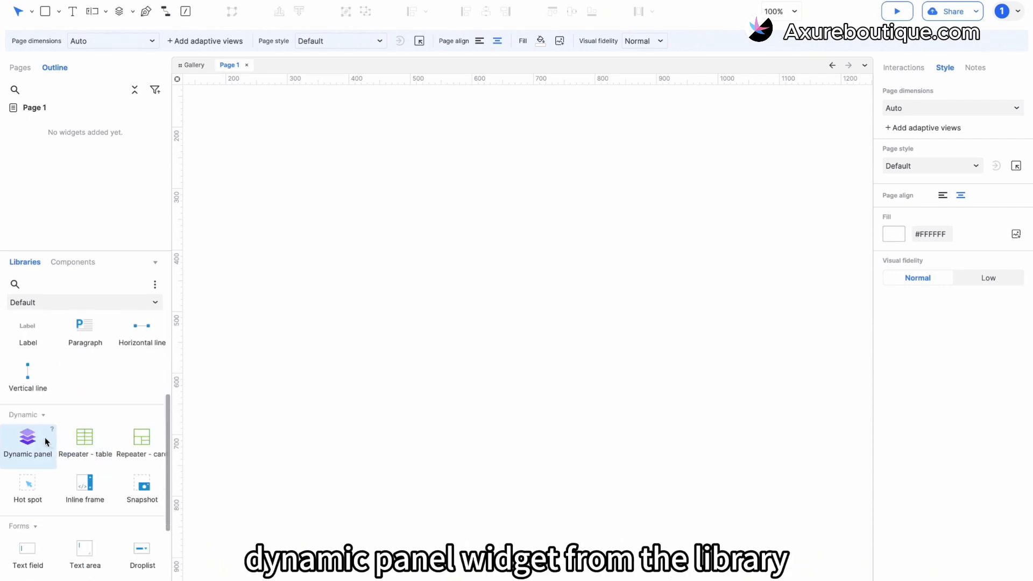
drag(43, 439, 383, 152)
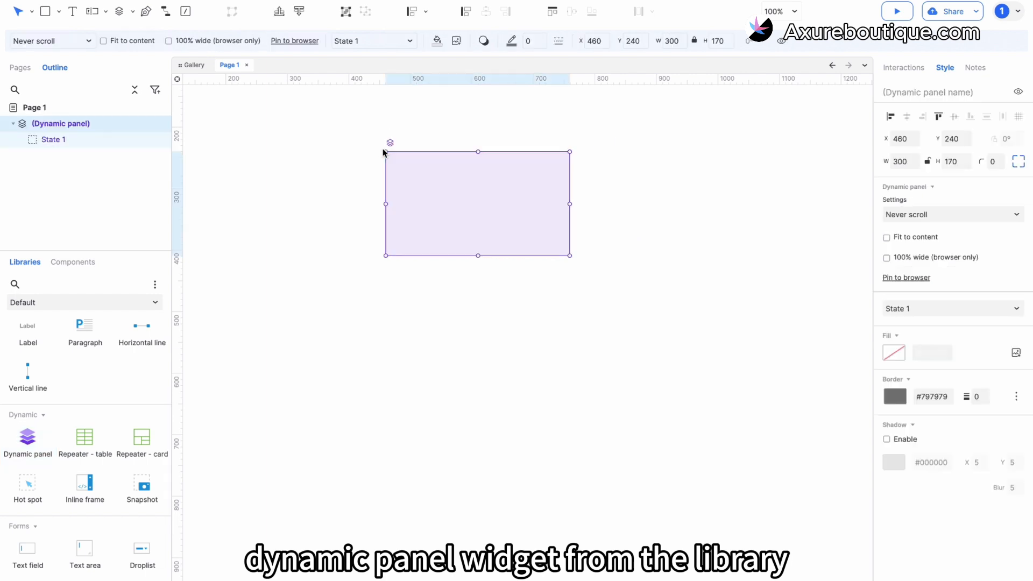
double_click(481, 230)
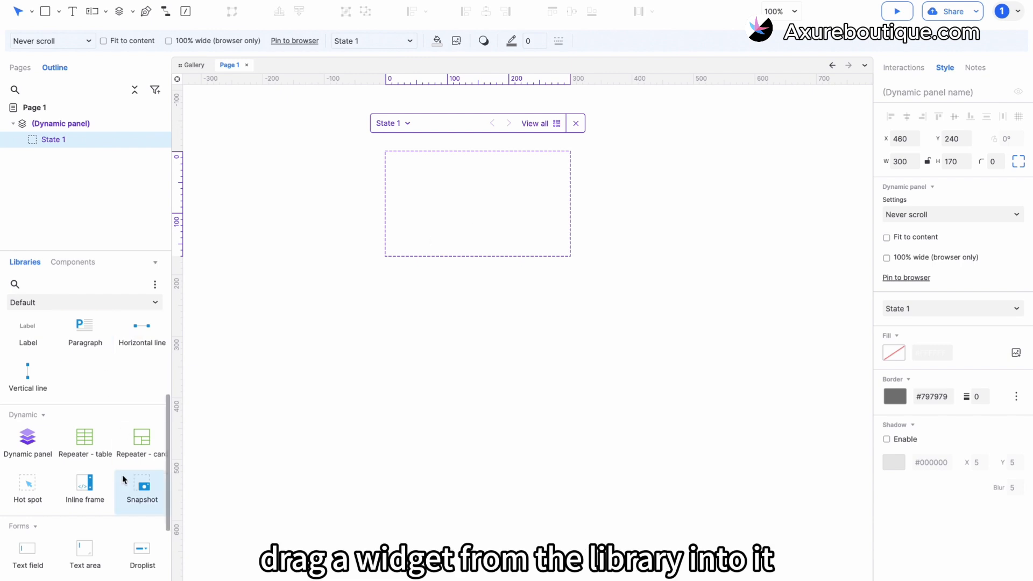
scroll(123, 479, up, 4)
drag(88, 353, 385, 151)
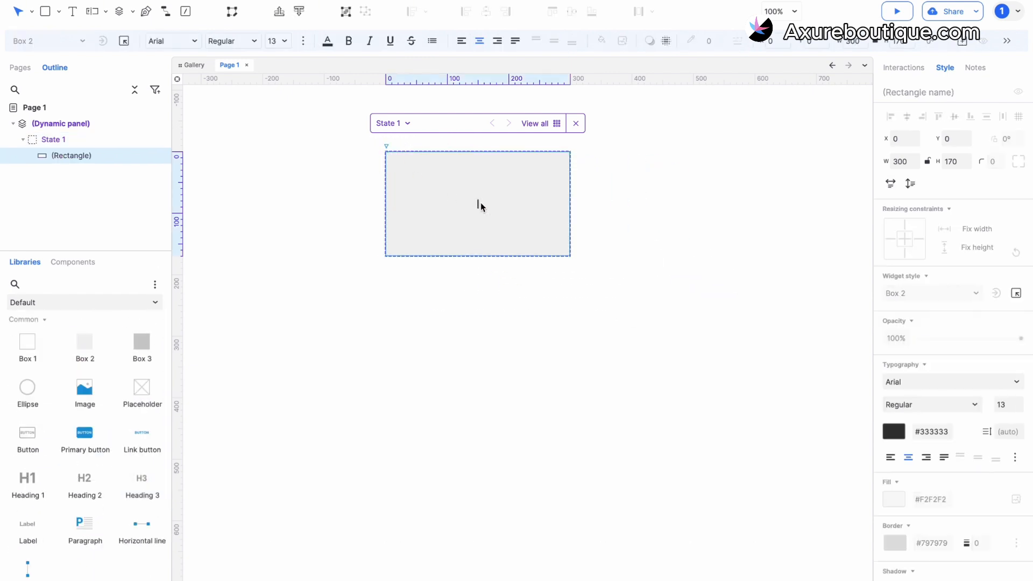
click(561, 291)
double_click(509, 274)
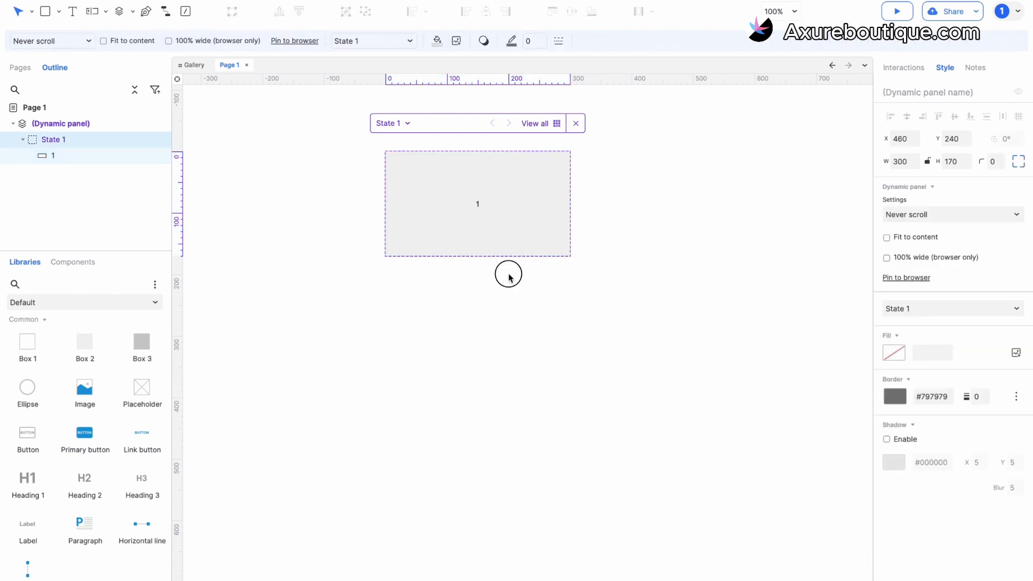
Step: Replace the dynamic panel with a Box 2 rectangle labelled 1 at about X 480, Y 290, and convert that rectangle into a dynamic panel
click(499, 238)
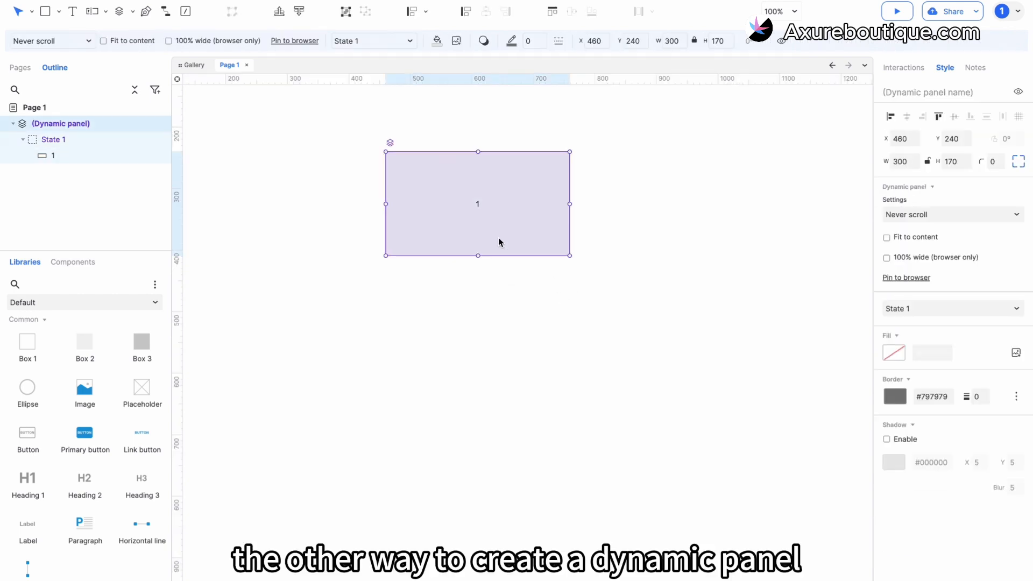
key(Delete)
drag(89, 370, 401, 182)
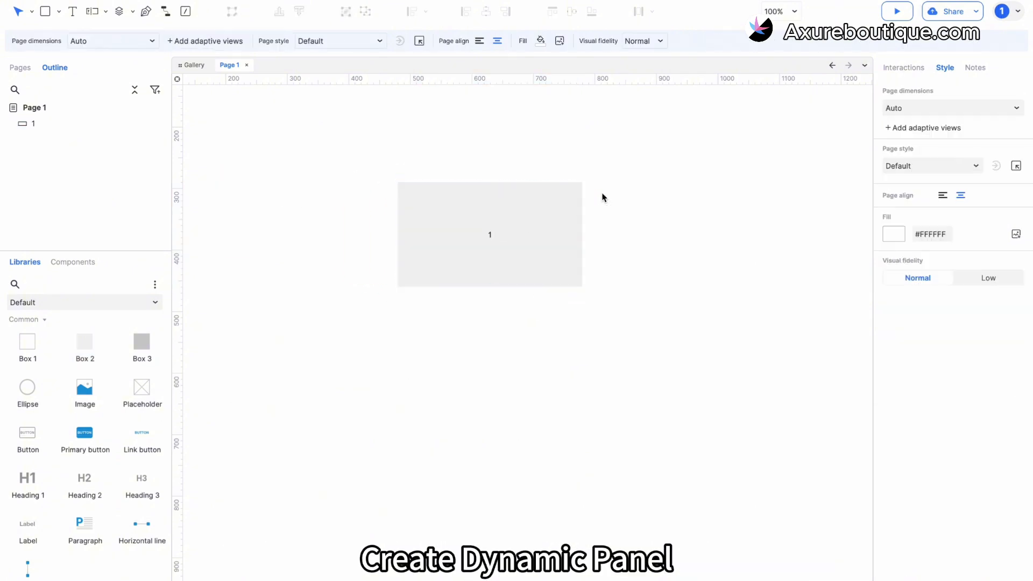
click(538, 242)
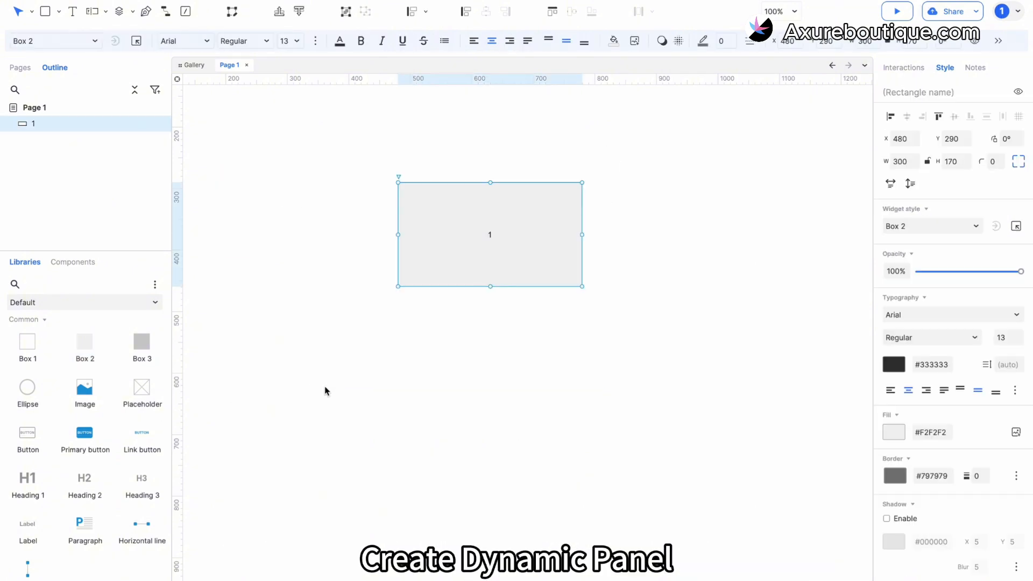
right_click(514, 213)
click(557, 573)
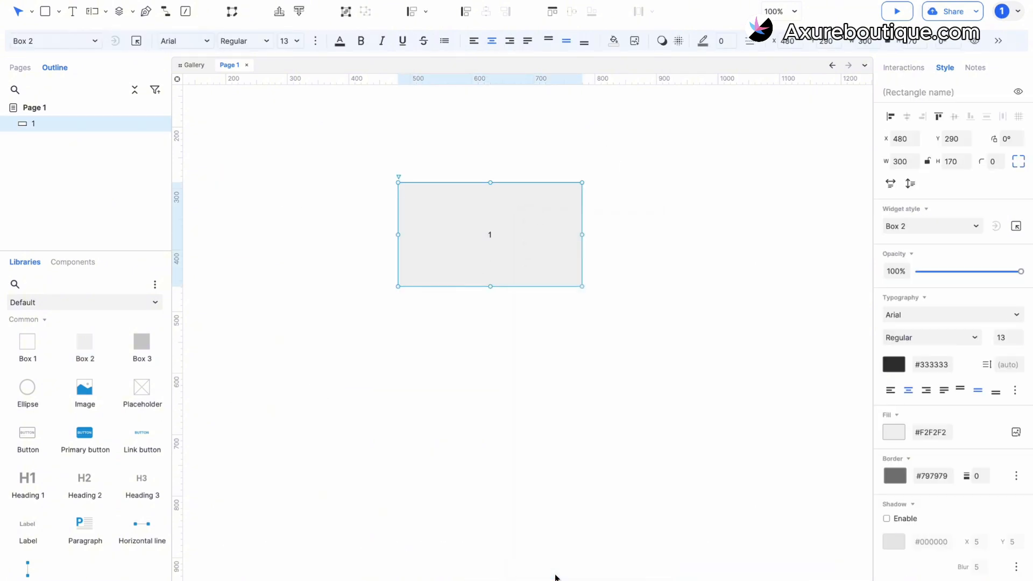
Step: Stretch the dynamic panel to a height of 370 and inspect its boundary in State 1
drag(490, 286, 491, 410)
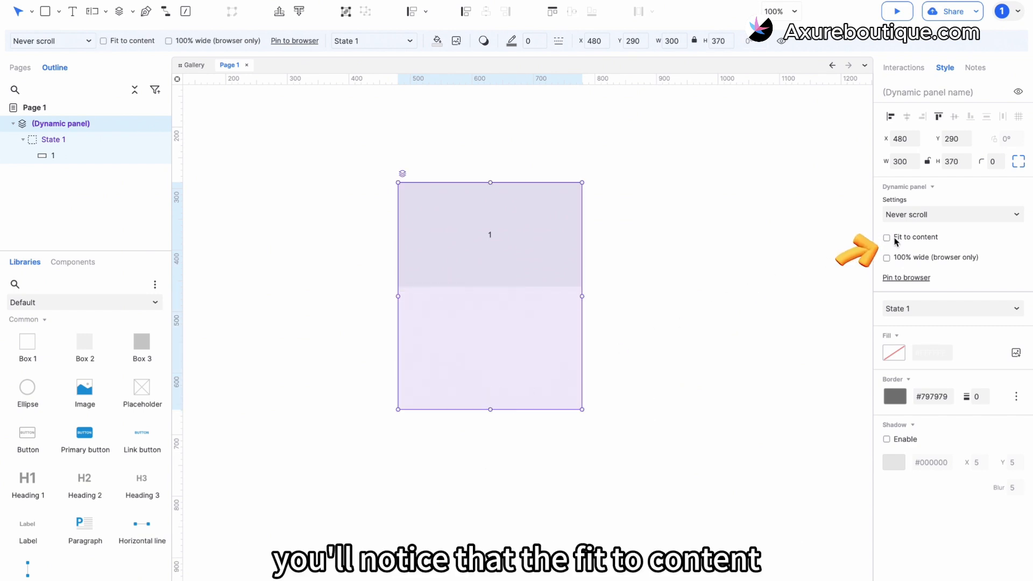
double_click(509, 279)
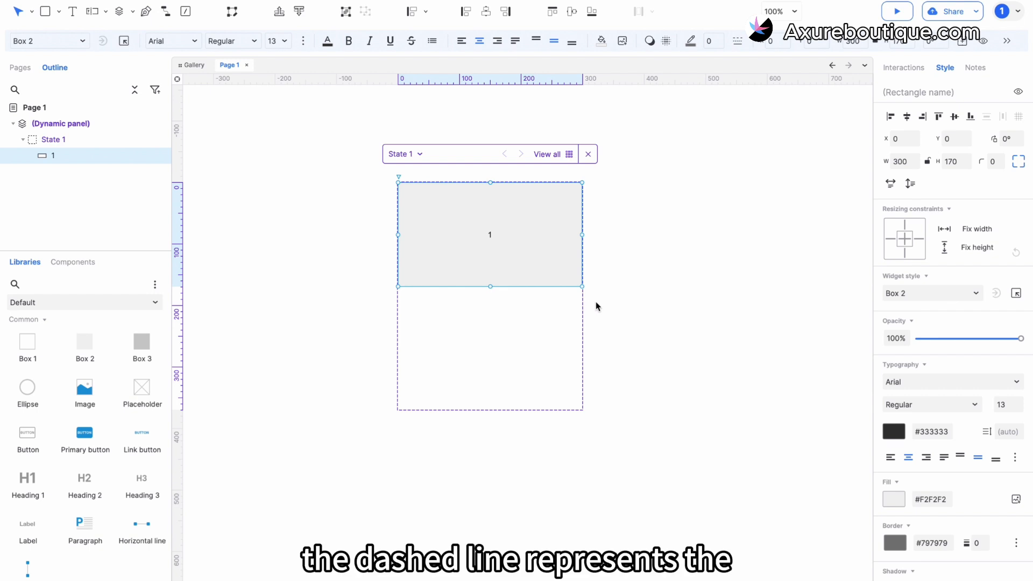
key(Escape)
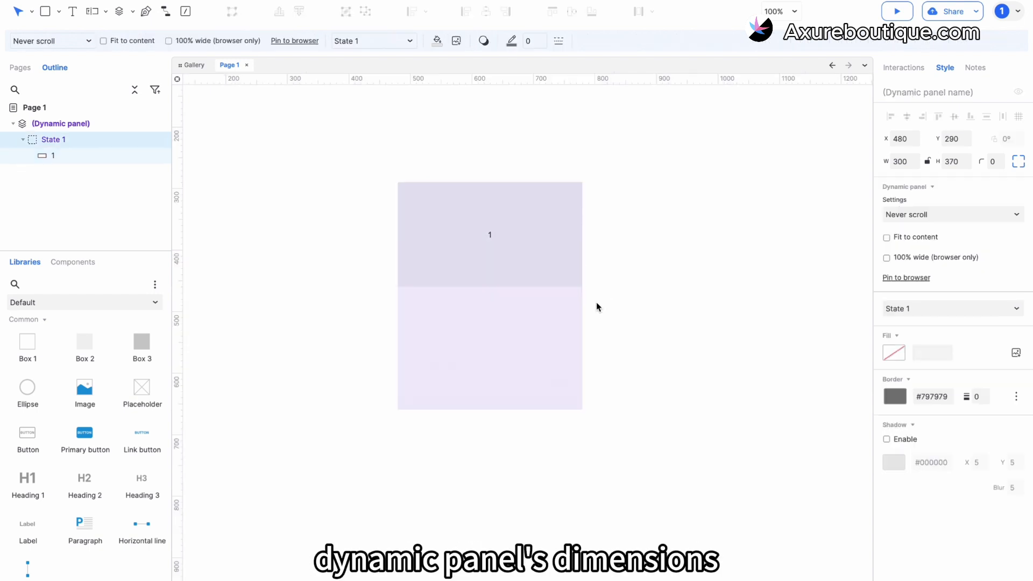
Step: Enable Fit to content for the dynamic panel and add a Box 3 rectangle directly below rectangle 1 in State 1
click(886, 238)
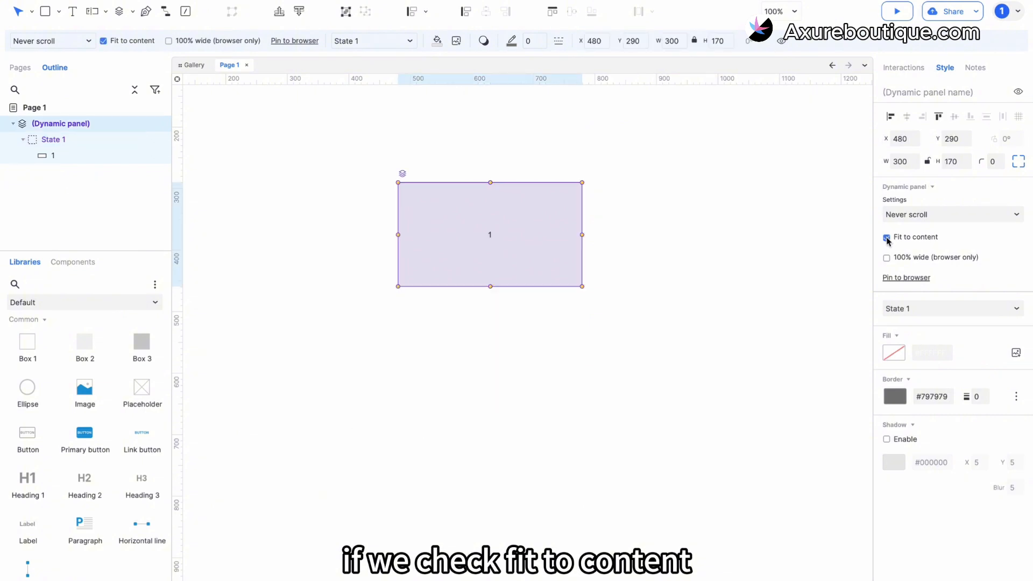
double_click(515, 270)
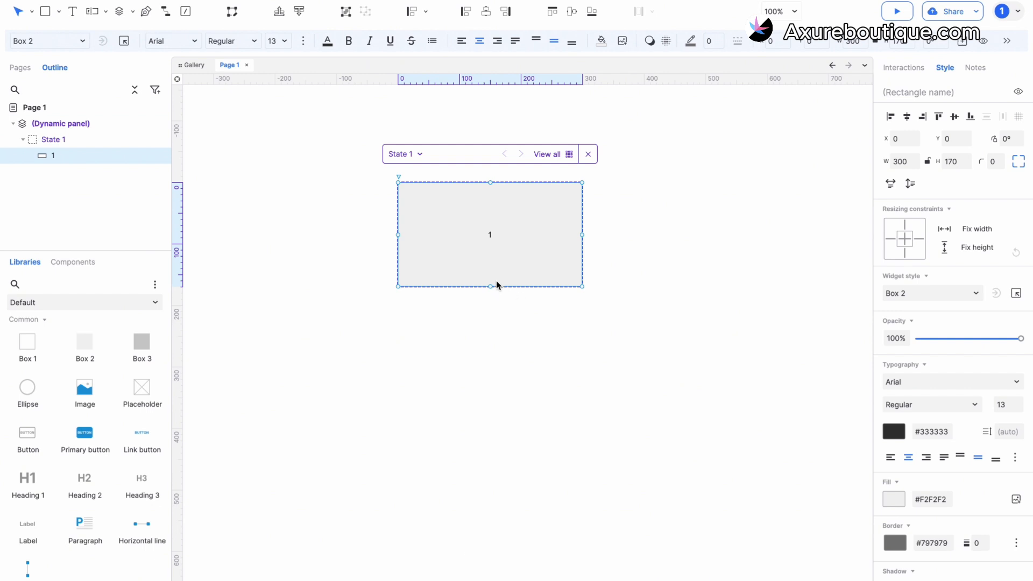
drag(137, 356, 398, 287)
click(654, 281)
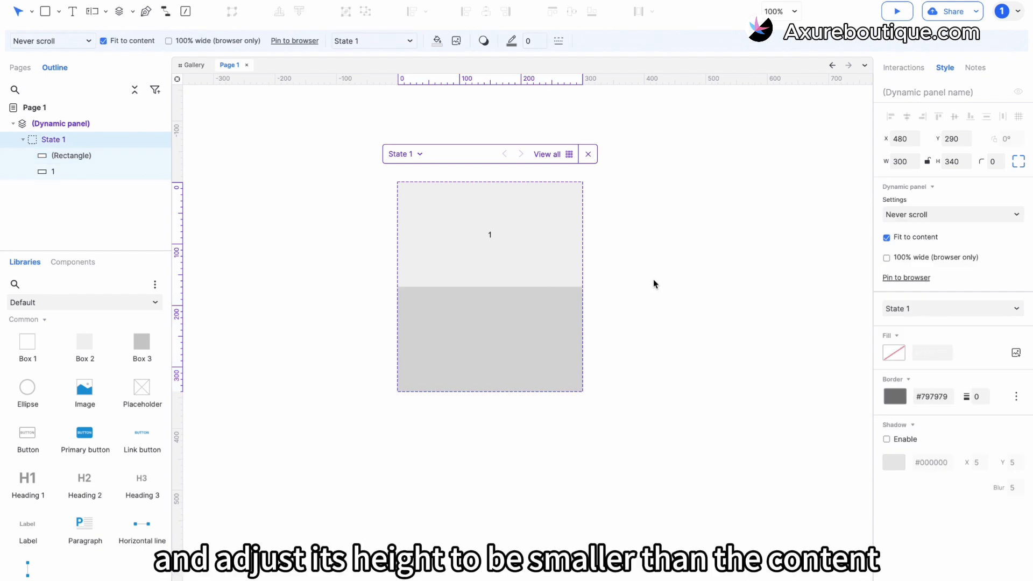
key(Escape)
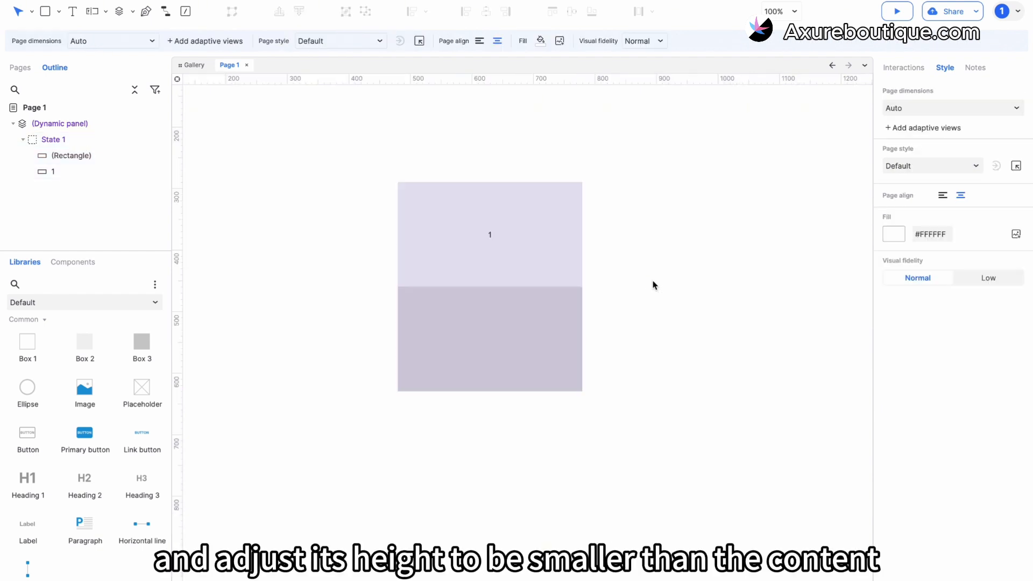
Step: Shrink the dynamic panel's height to 170 and set its scrolling to Scroll as needed
click(537, 279)
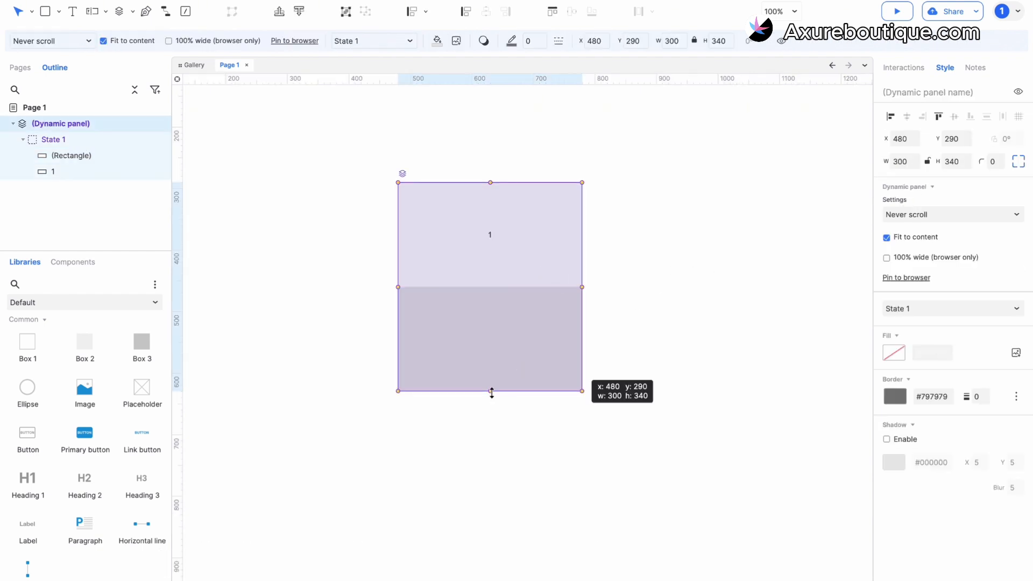
drag(490, 392, 508, 287)
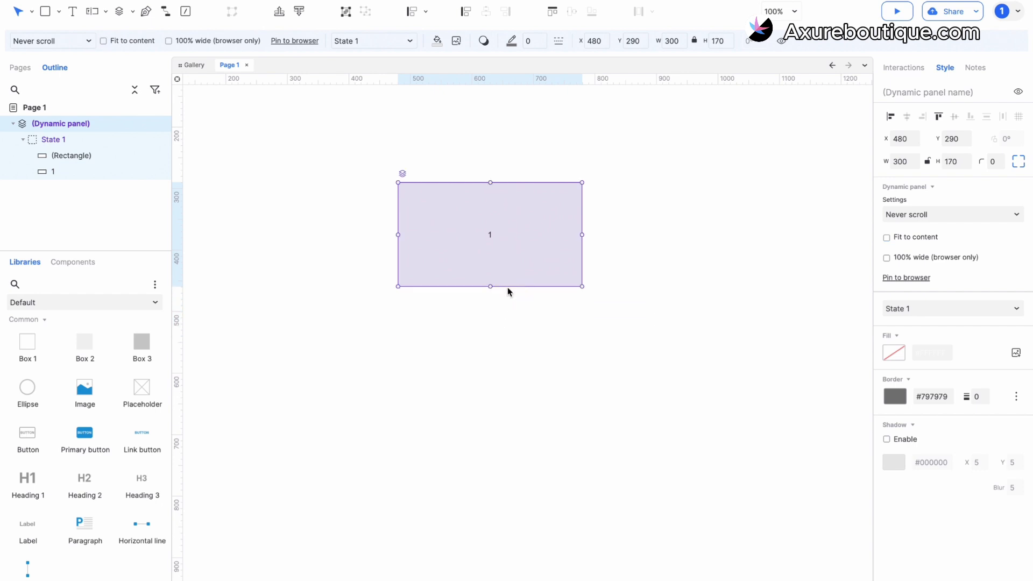
click(982, 215)
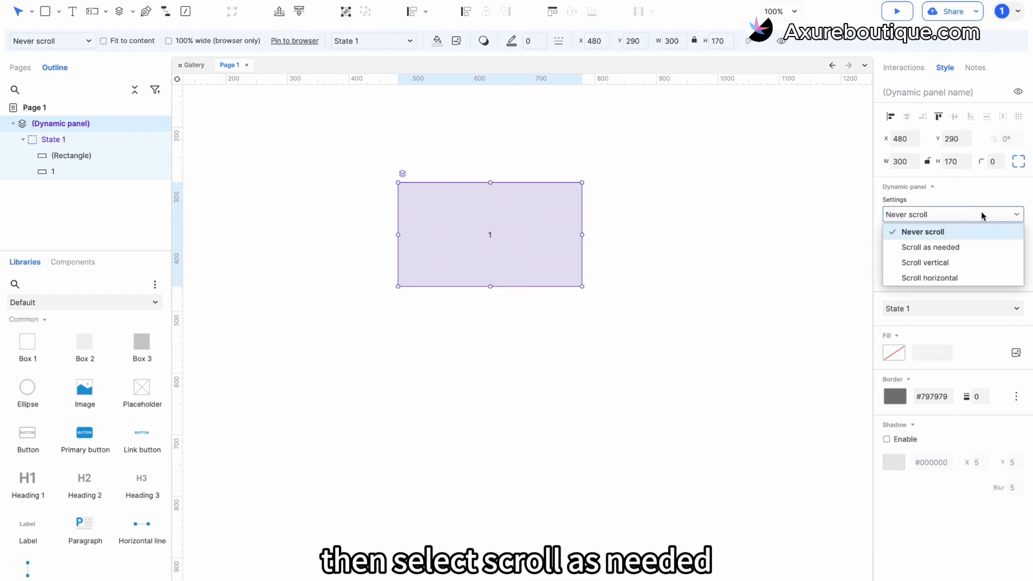
click(943, 263)
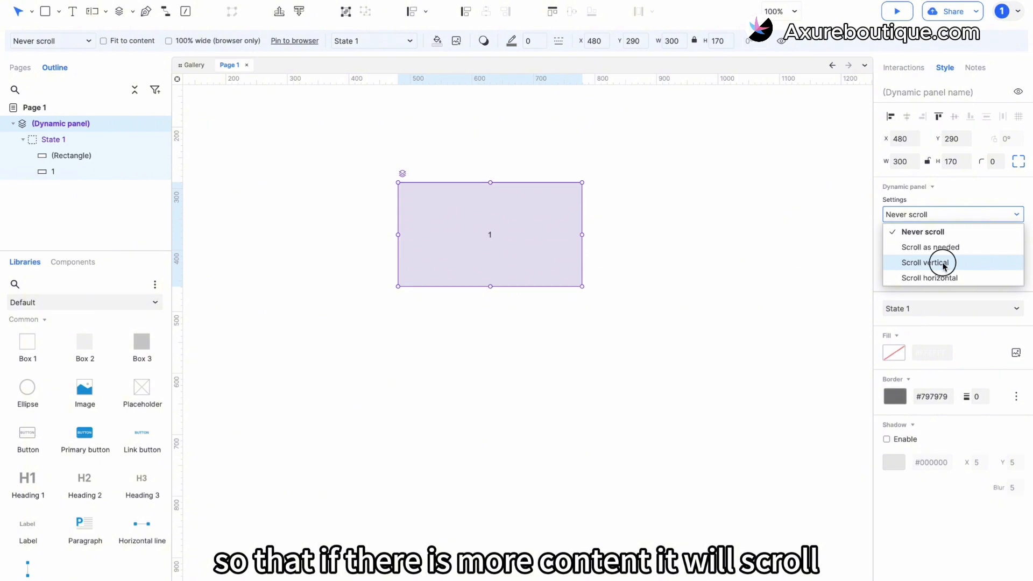
click(943, 247)
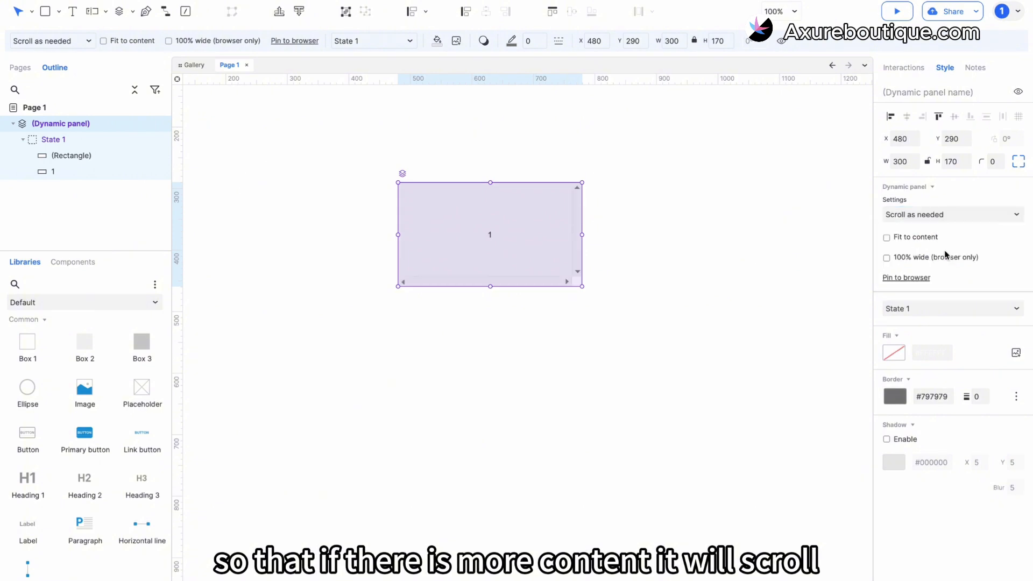
click(686, 280)
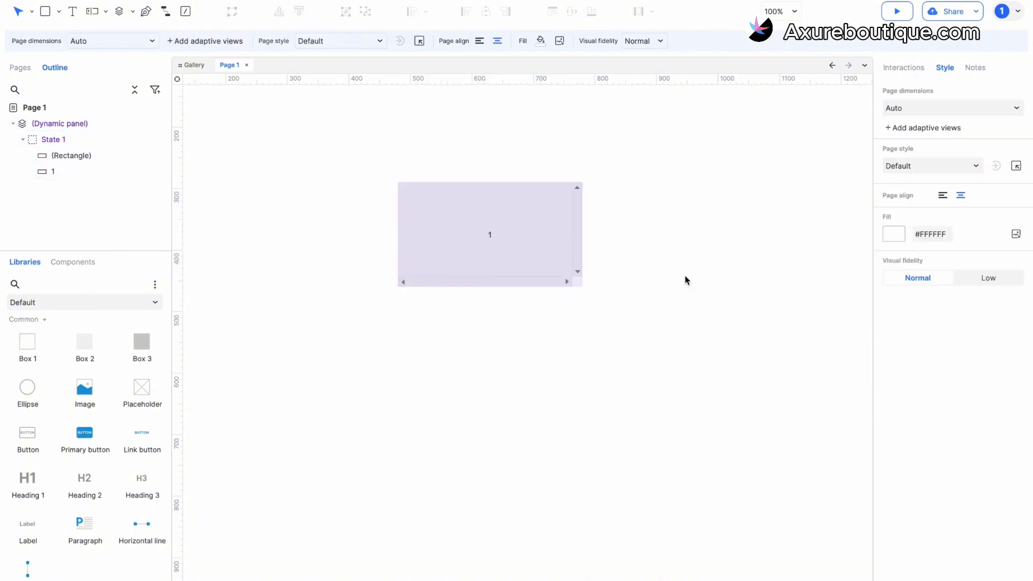
Step: Preview the prototype in the browser and scroll the dynamic panel's content down and back up
click(903, 21)
scroll(560, 288, down, 4)
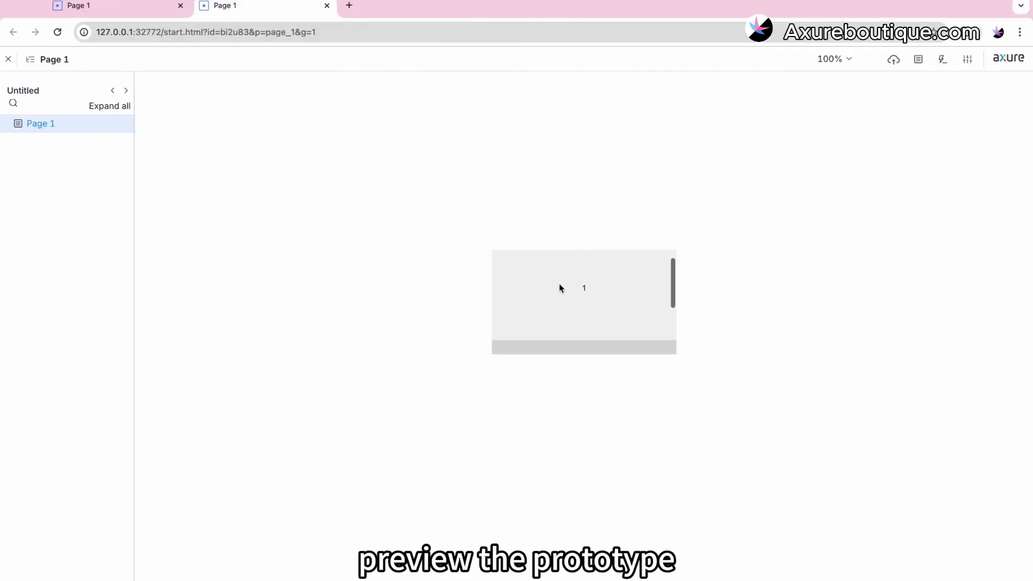
scroll(559, 293, up, 4)
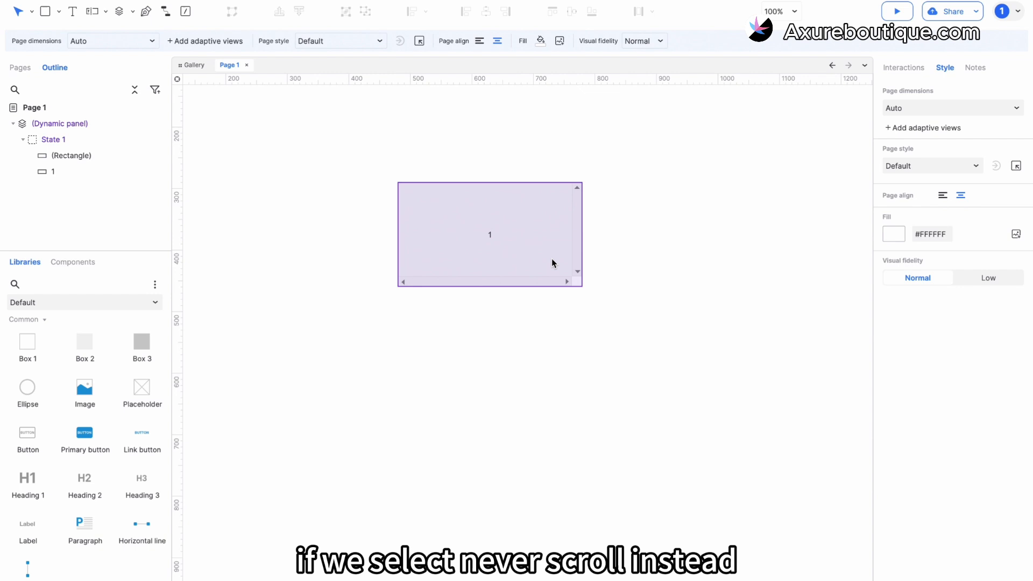
Step: Set the dynamic panel's scrolling to Never scroll, preview the prototype in the browser and return to Axure RP
click(552, 261)
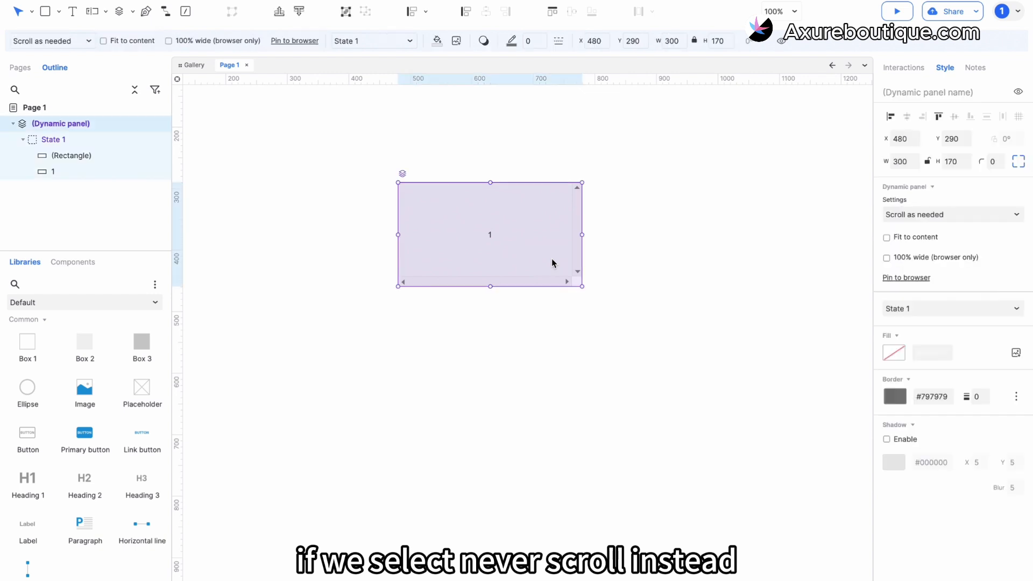
click(922, 215)
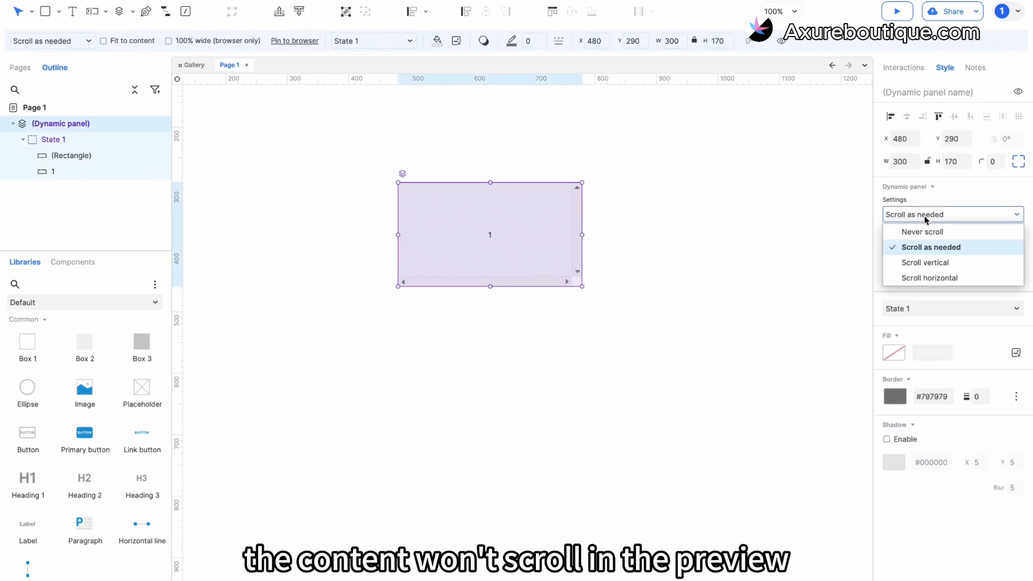
click(923, 232)
click(897, 12)
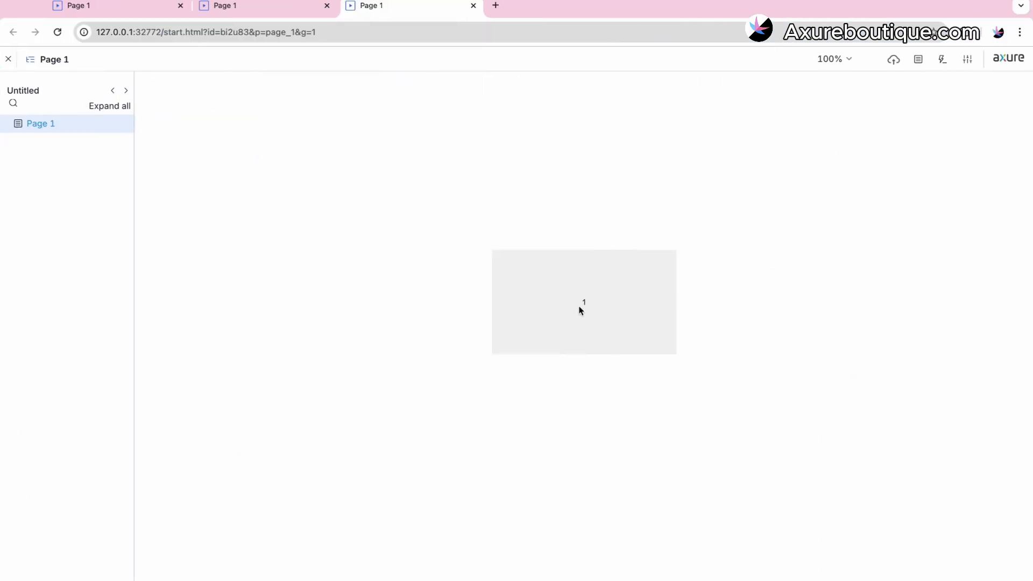
key(ctrl+Left)
Step: Delete the darker rectangle below rectangle 1 in the dynamic panel's State 1
double_click(527, 253)
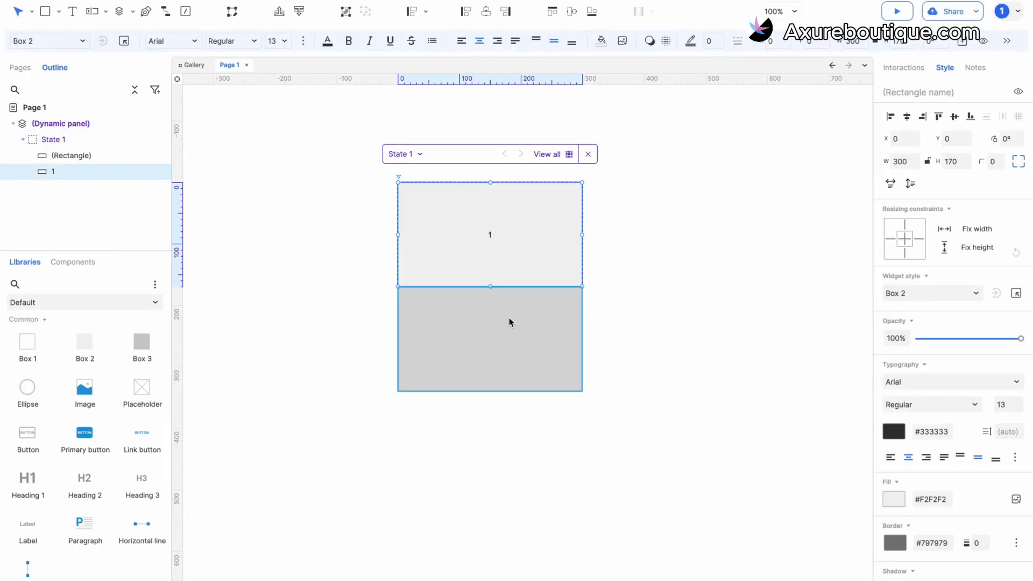
click(509, 323)
key(Delete)
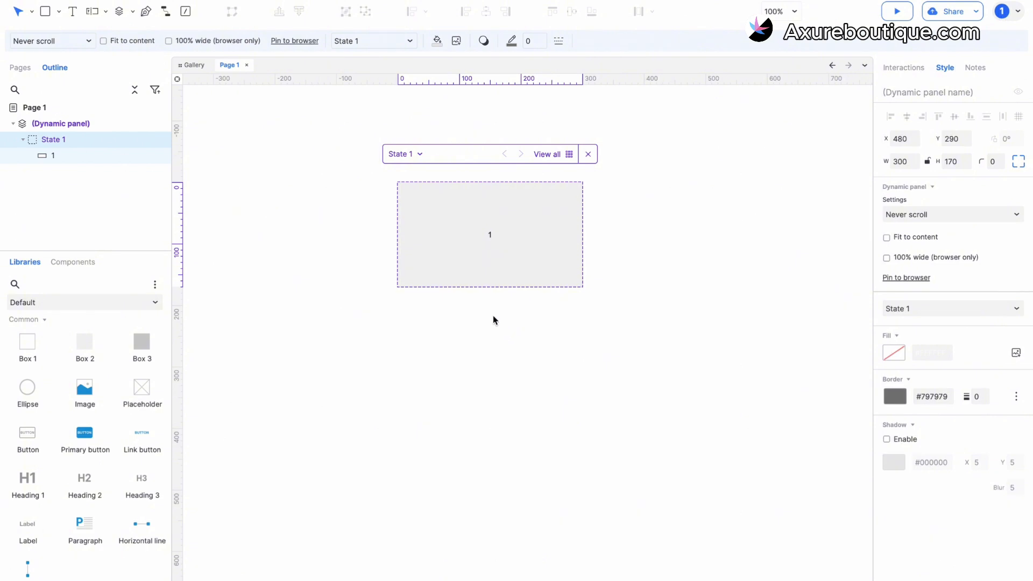
Step: Add a second state to the dynamic panel and fill it with a Box 2 rectangle labelled 2
click(420, 155)
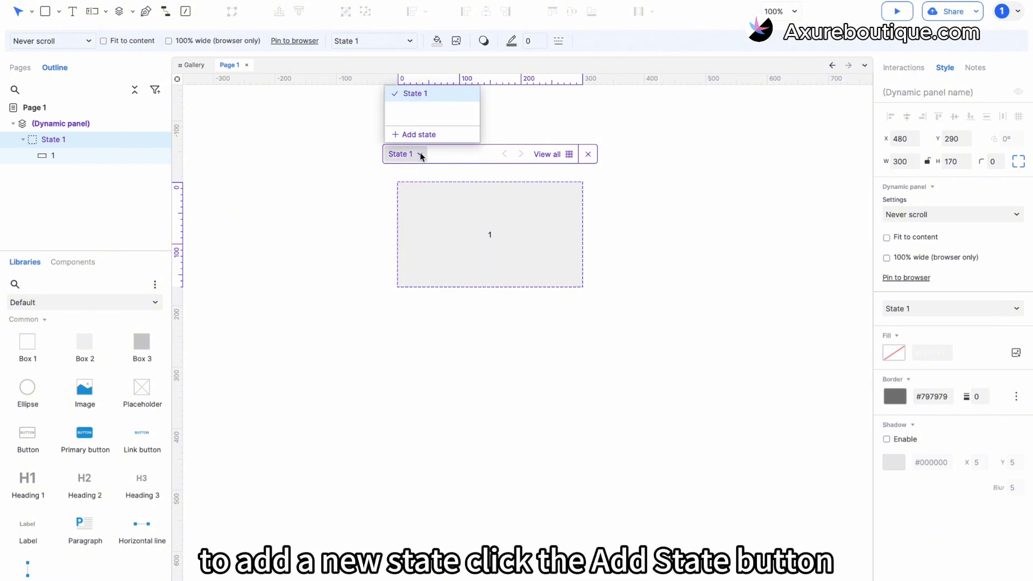
click(416, 134)
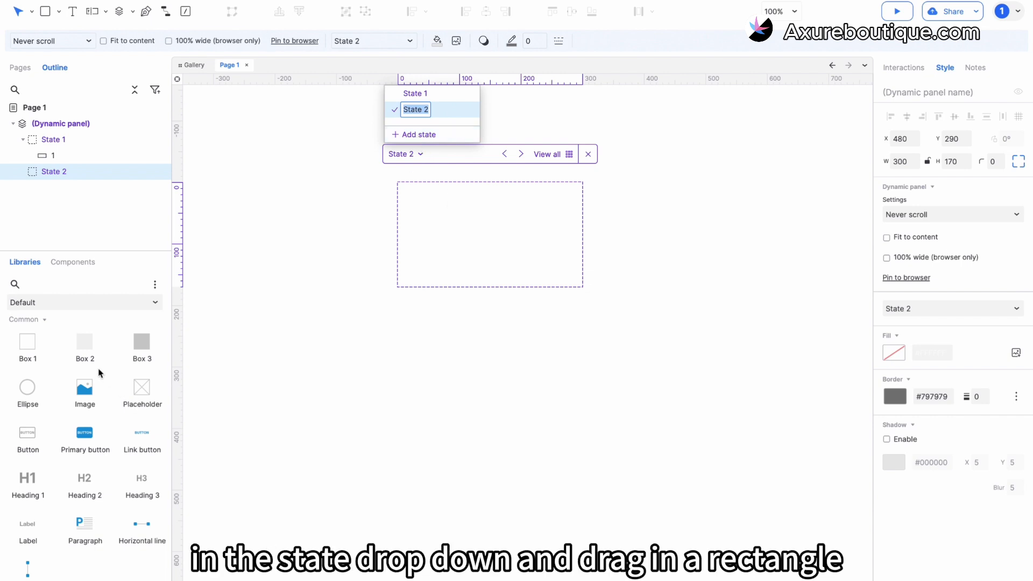
drag(88, 351, 396, 182)
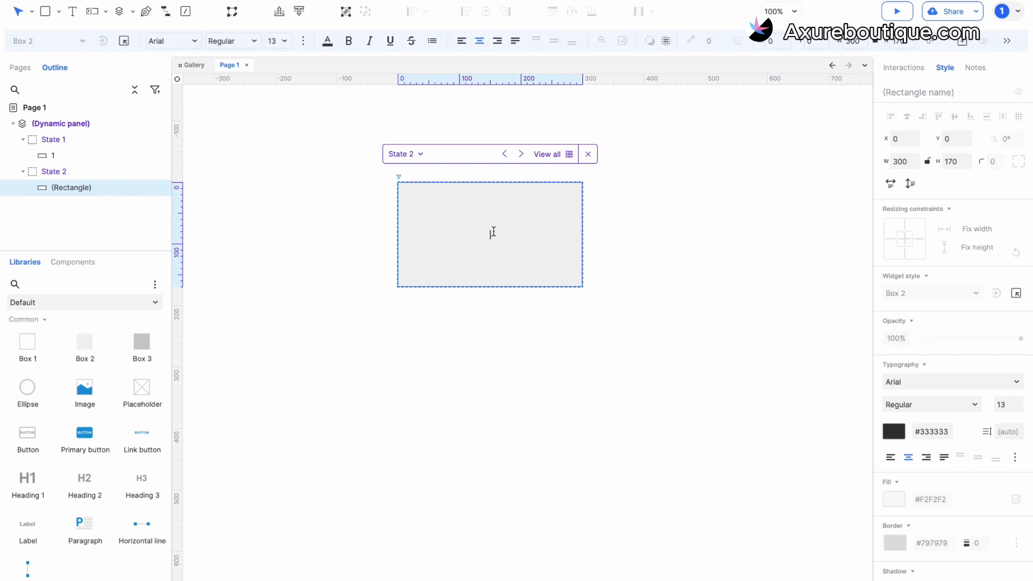
text(2)
key(Escape)
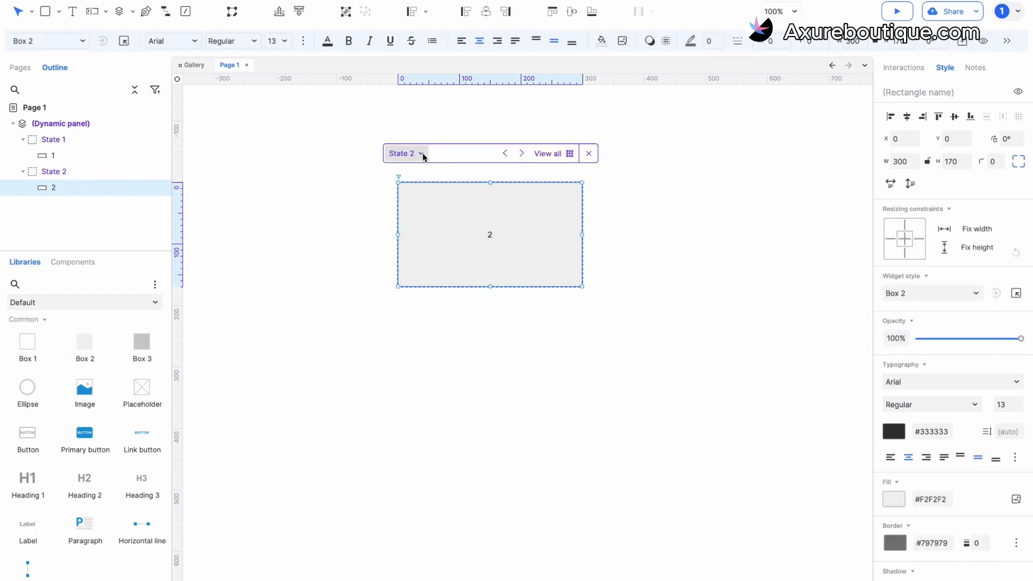
Step: Duplicate State 2 of the dynamic panel and select the duplicated state
click(422, 153)
click(453, 110)
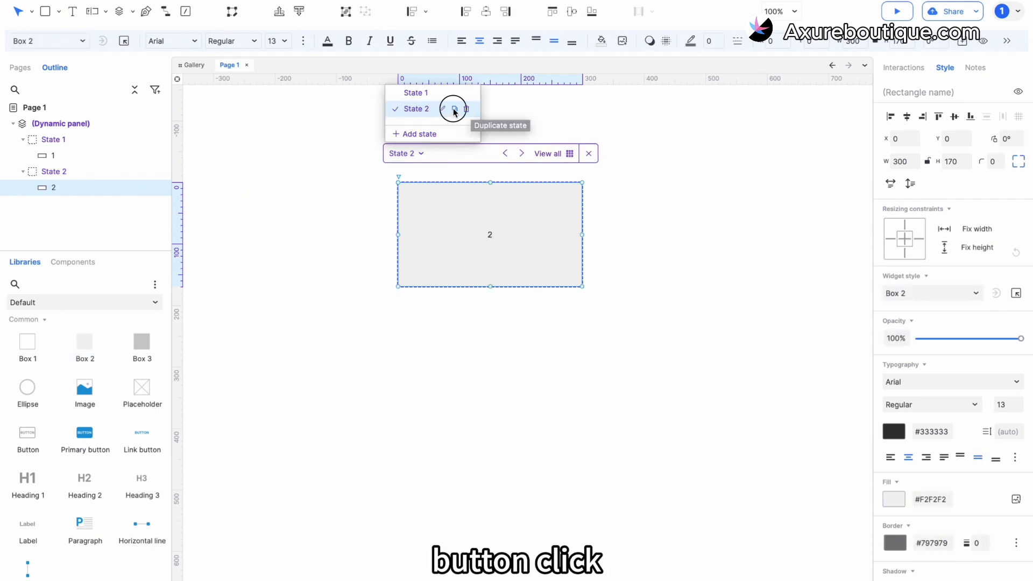
click(422, 108)
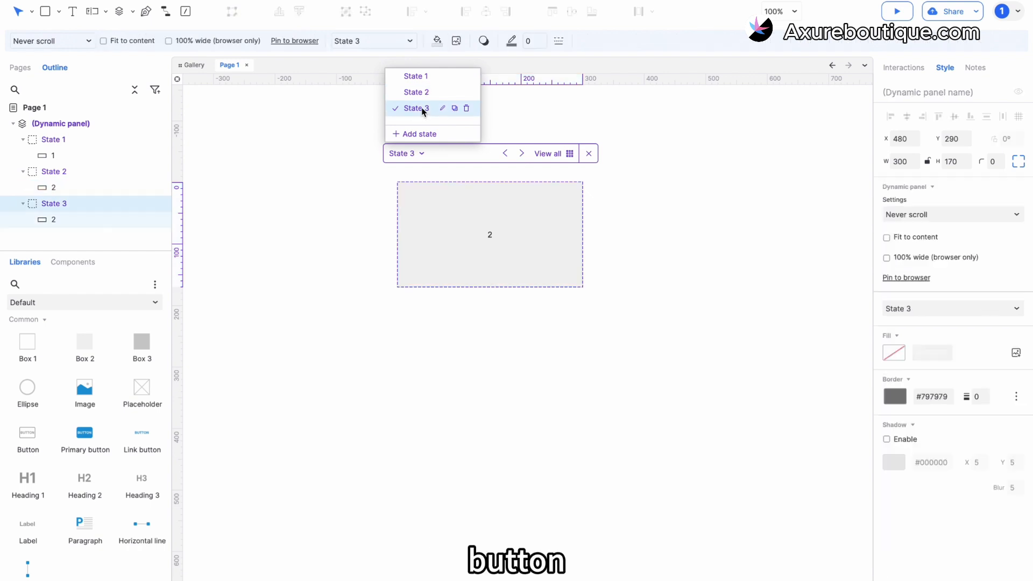
Step: Change the rectangle's text in State 3 of the dynamic panel to 3
double_click(481, 221)
text(3)
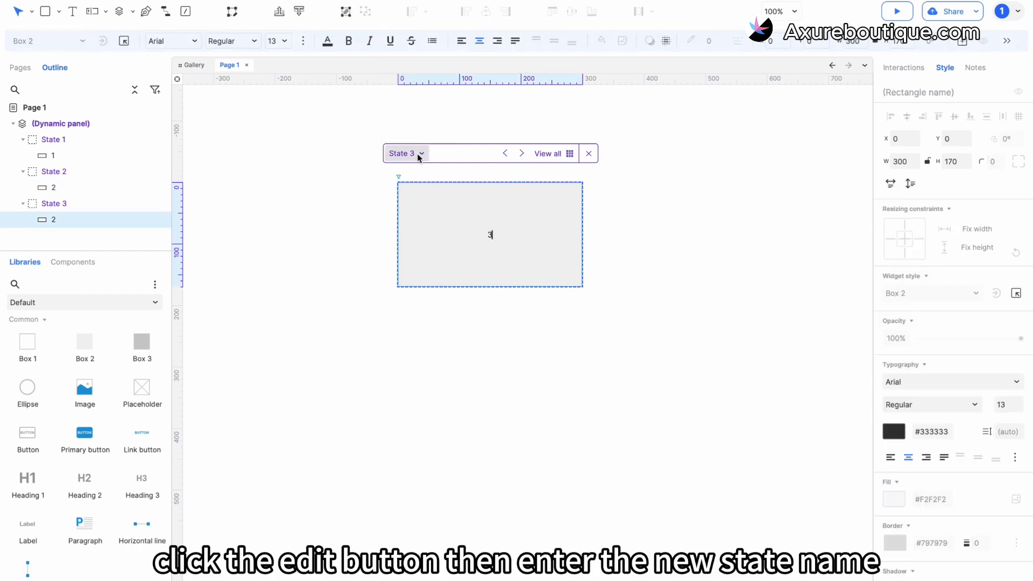
Step: Rename the dynamic panel's State 1, State 2 and State 3 to A, B and C
click(421, 154)
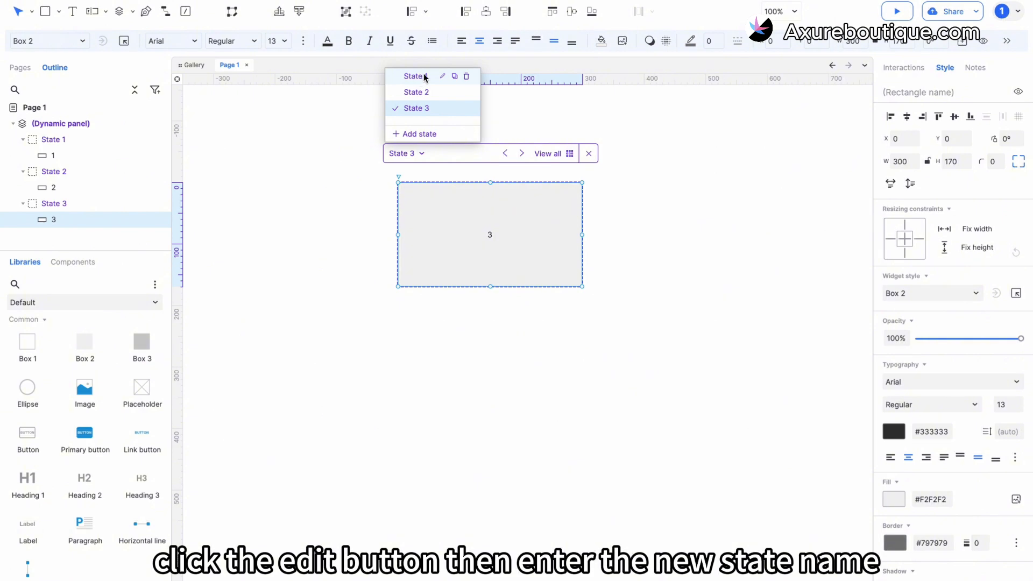
click(442, 76)
text(A)
click(419, 90)
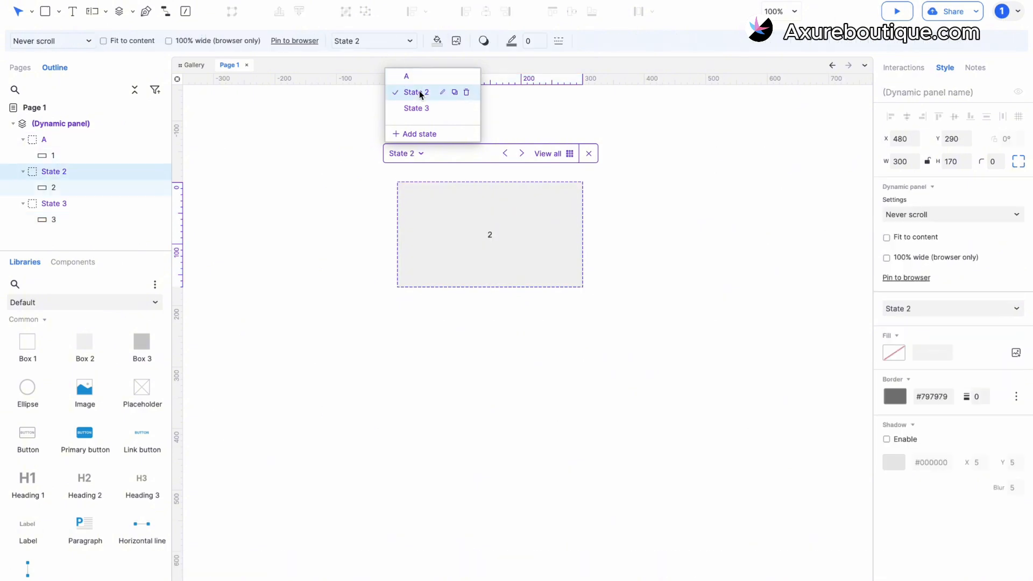
double_click(419, 90)
text(B)
click(414, 109)
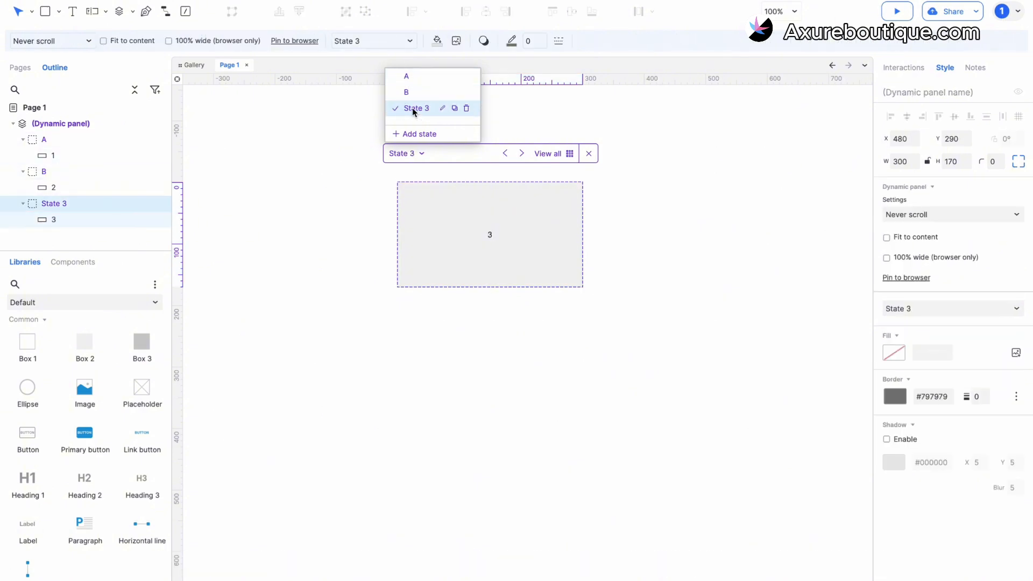
double_click(414, 109)
text(C)
click(463, 231)
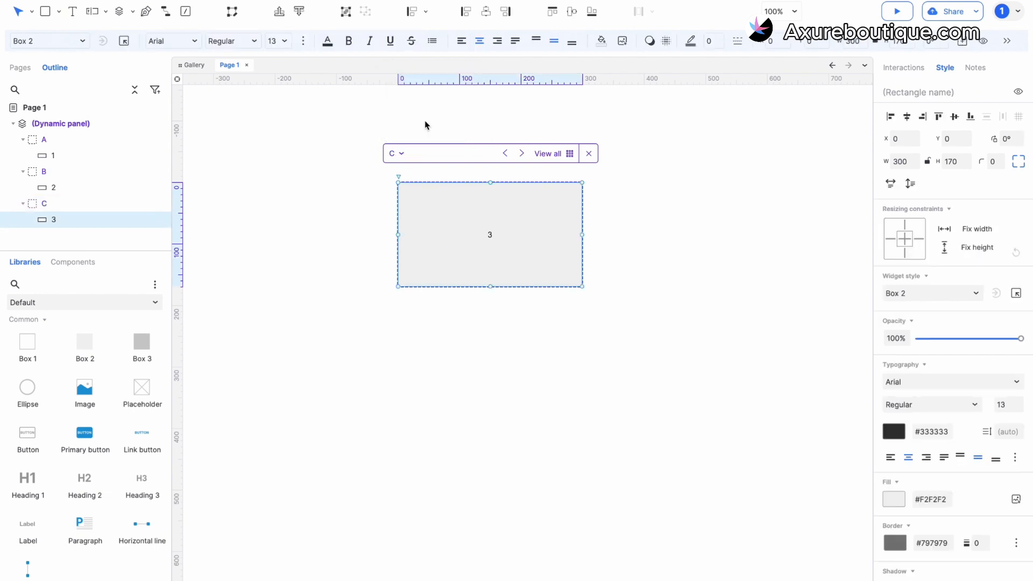
Step: Switch the dynamic panel to state A, leave state editing and set its fill to black (#000000)
click(397, 153)
click(408, 79)
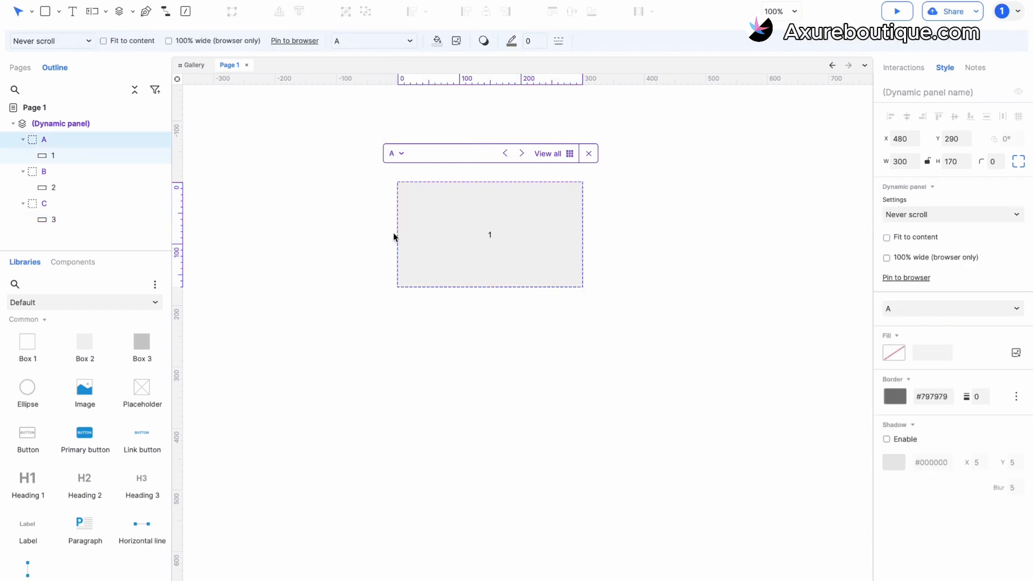
key(Escape)
click(893, 352)
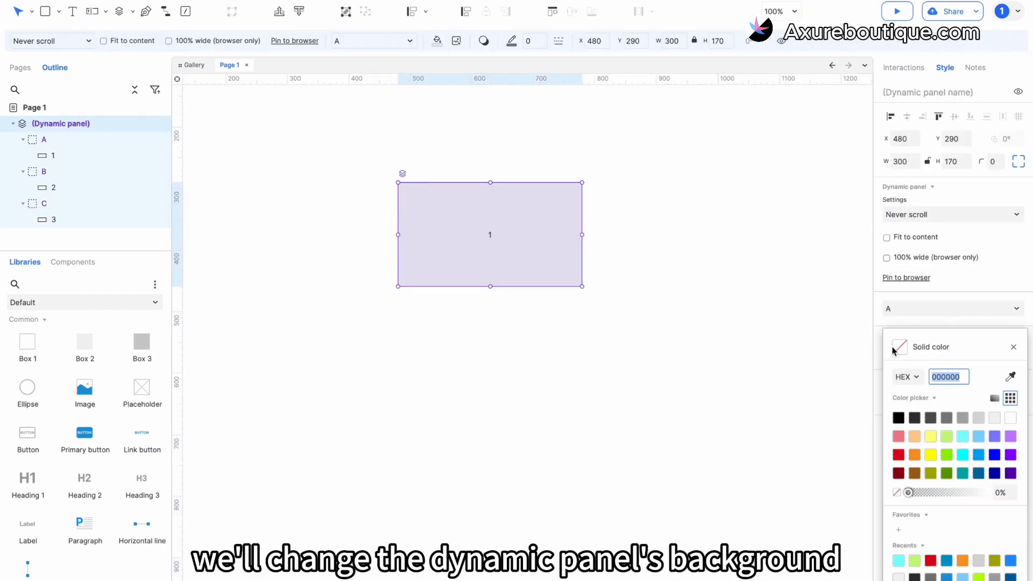
click(899, 418)
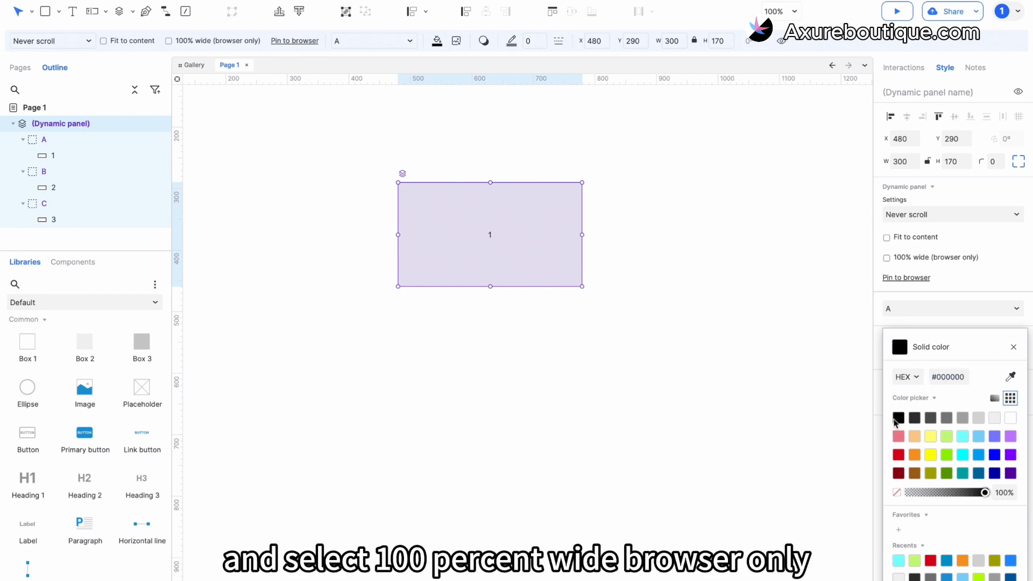
click(686, 362)
Step: Enable 100% wide (browser only) for the dynamic panel and preview the prototype
click(565, 256)
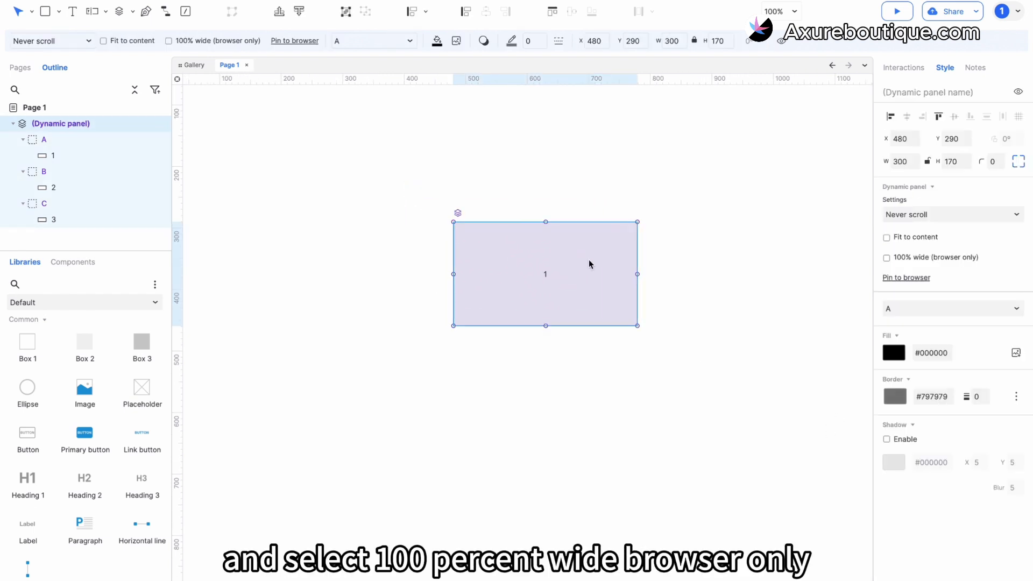
click(888, 259)
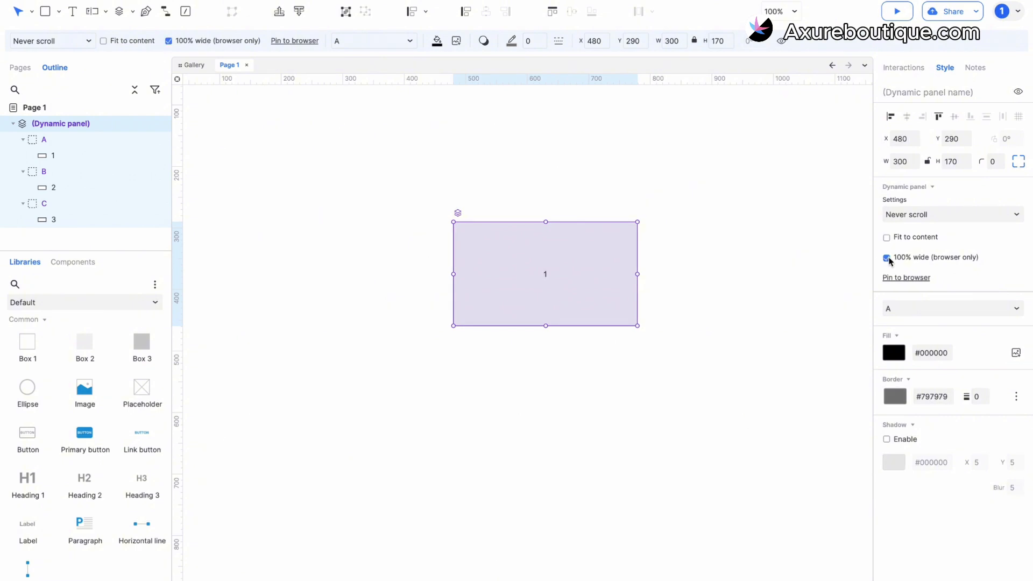
click(897, 11)
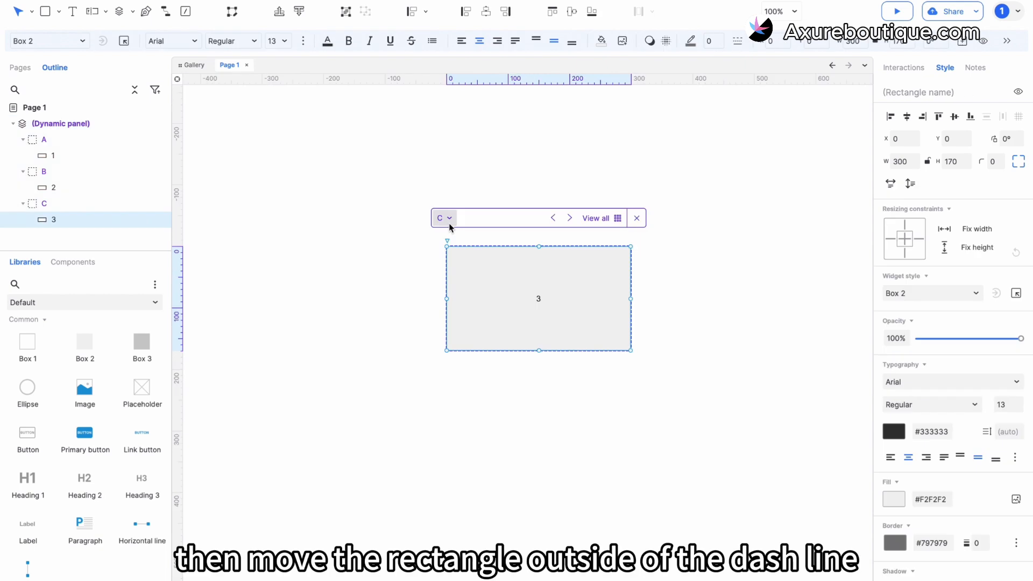
Step: Move state A's rectangle about 90 px left and 70 px up, beyond the panel's dashed boundary, and preview the prototype
click(410, 218)
click(423, 141)
drag(535, 282, 481, 239)
click(578, 340)
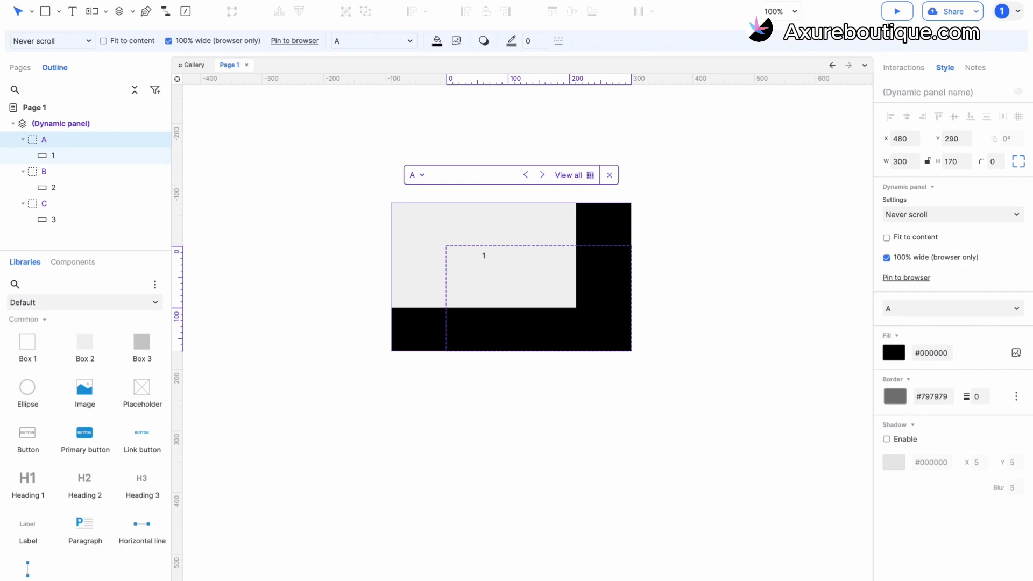
key(super+period)
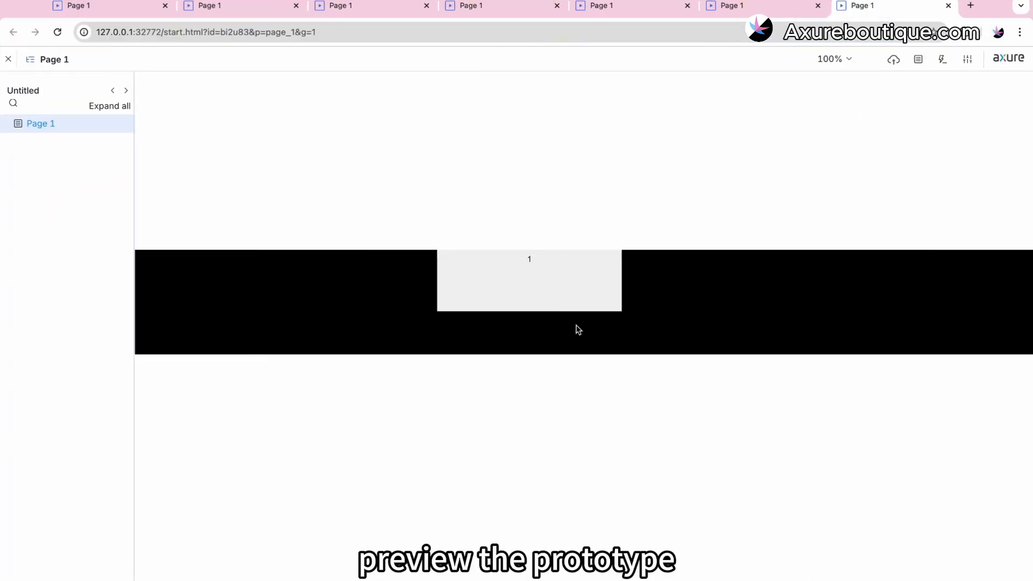
key(ctrl+Left)
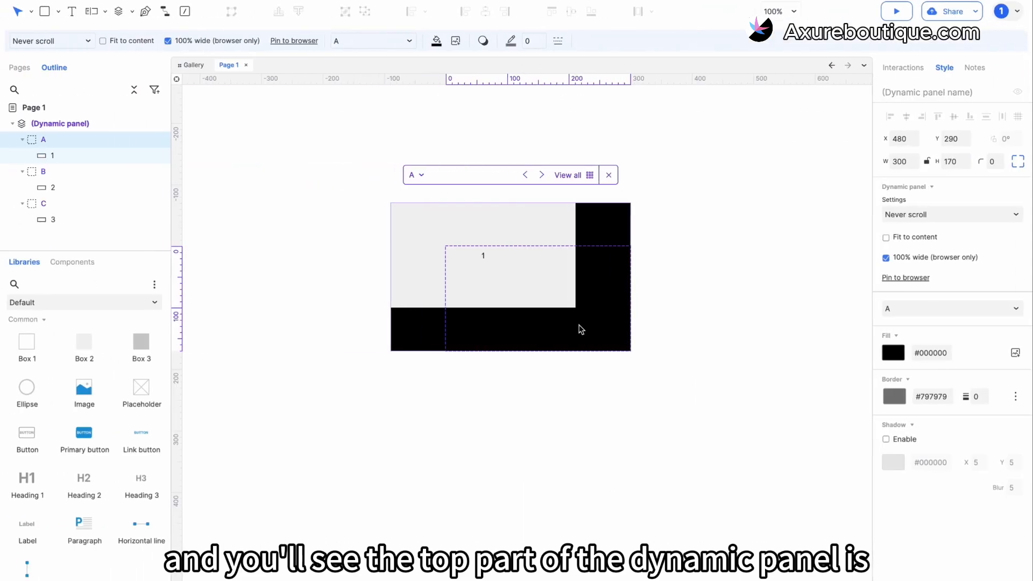
Step: Set state A's fill to transparent and leave state editing
click(894, 353)
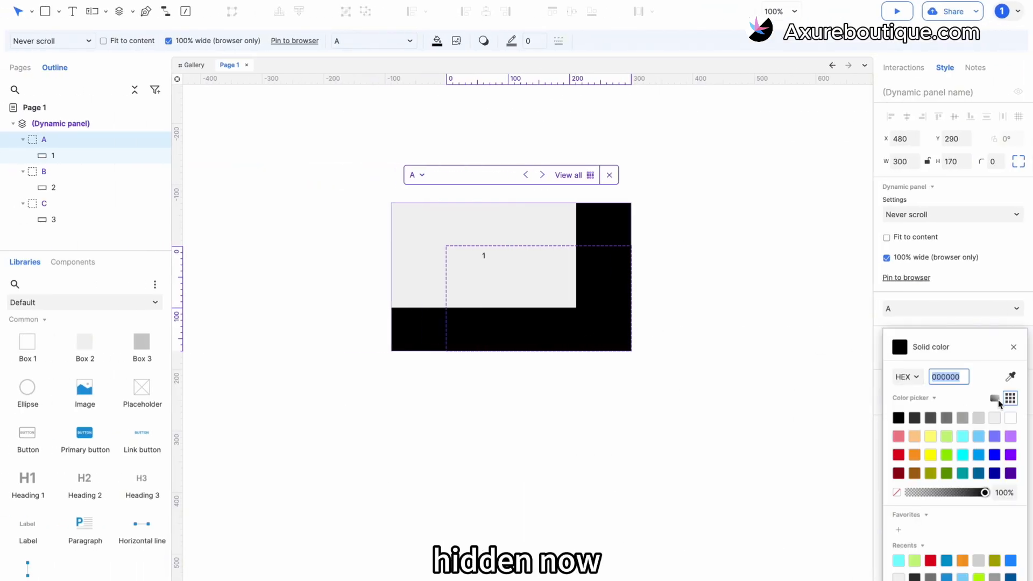
click(1010, 419)
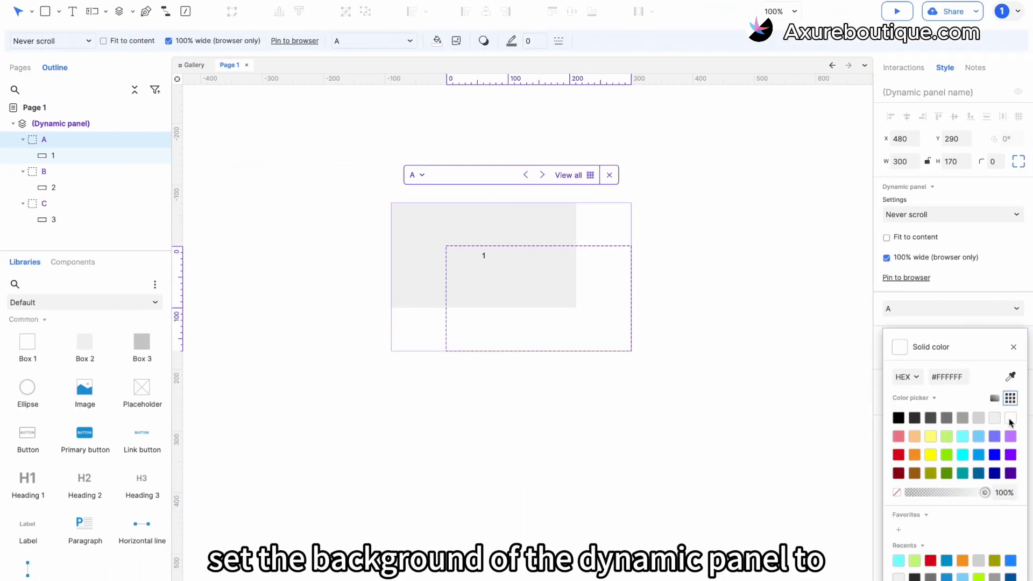
click(897, 491)
key(Escape)
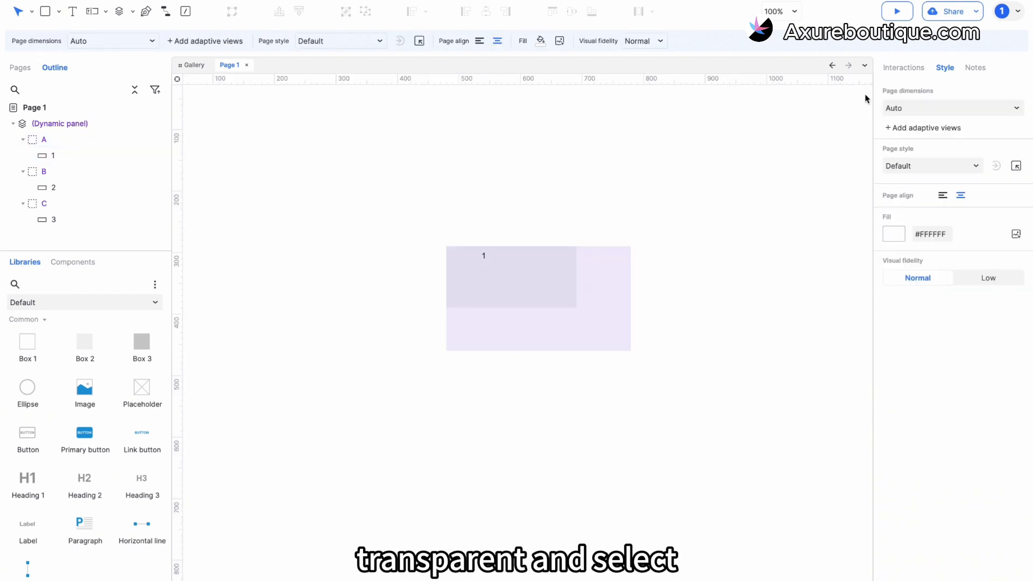
Step: Enable Fit to content for the dynamic panel and preview the prototype again
click(627, 290)
click(886, 238)
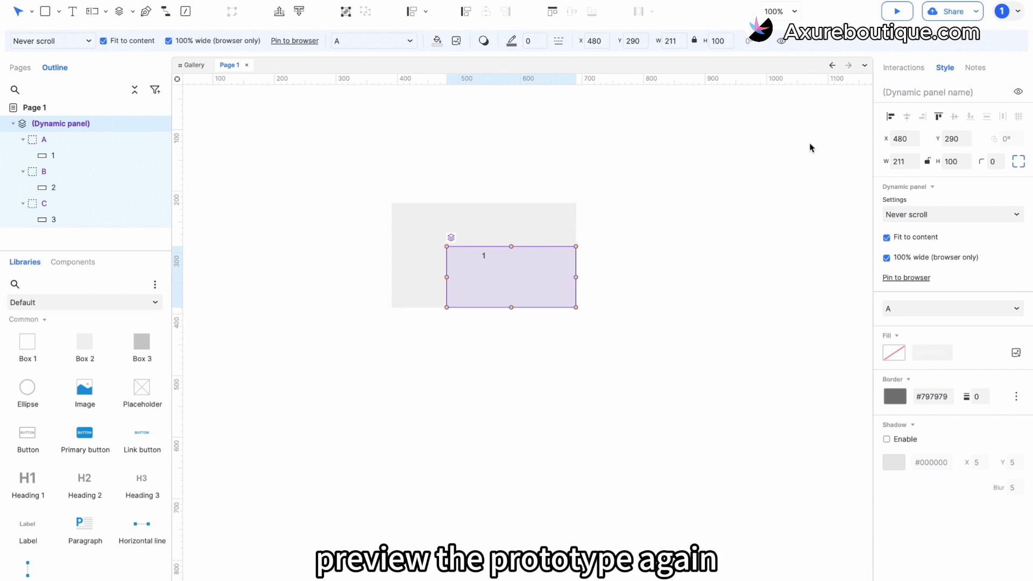
click(897, 11)
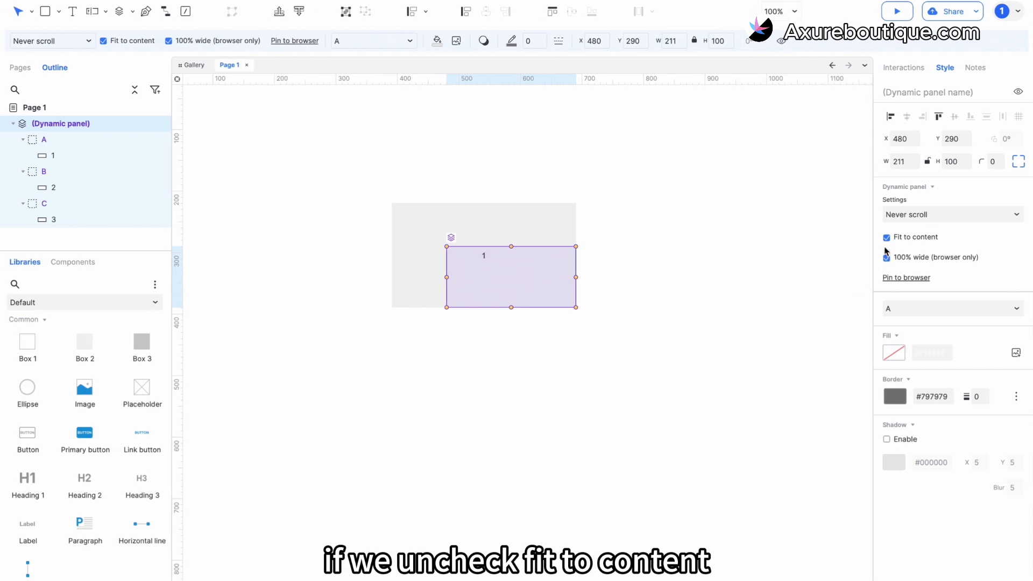
Step: Turn off Fit to content and move state A's rectangle back to X 0, Y 0 inside the panel
click(886, 238)
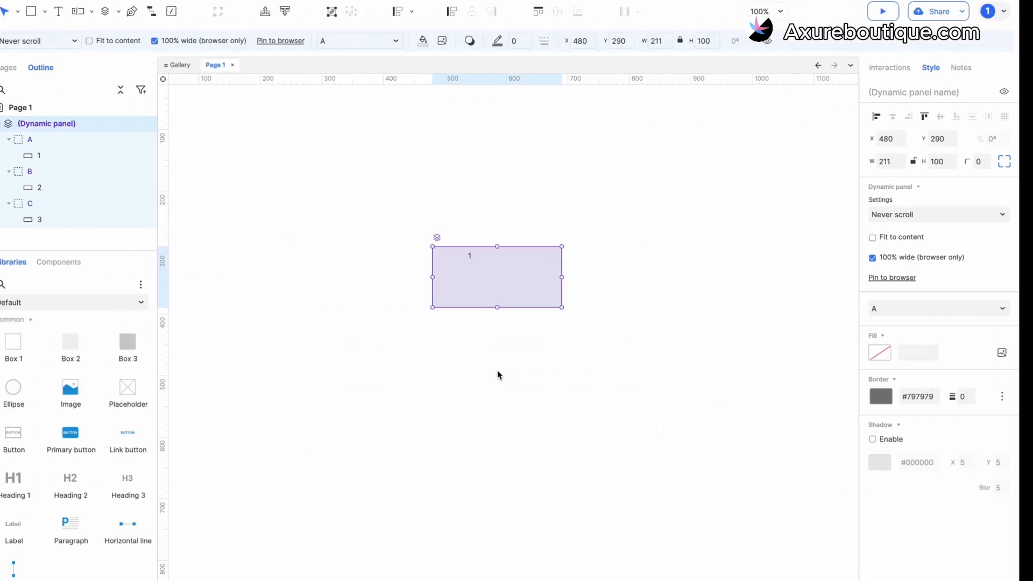
click(547, 292)
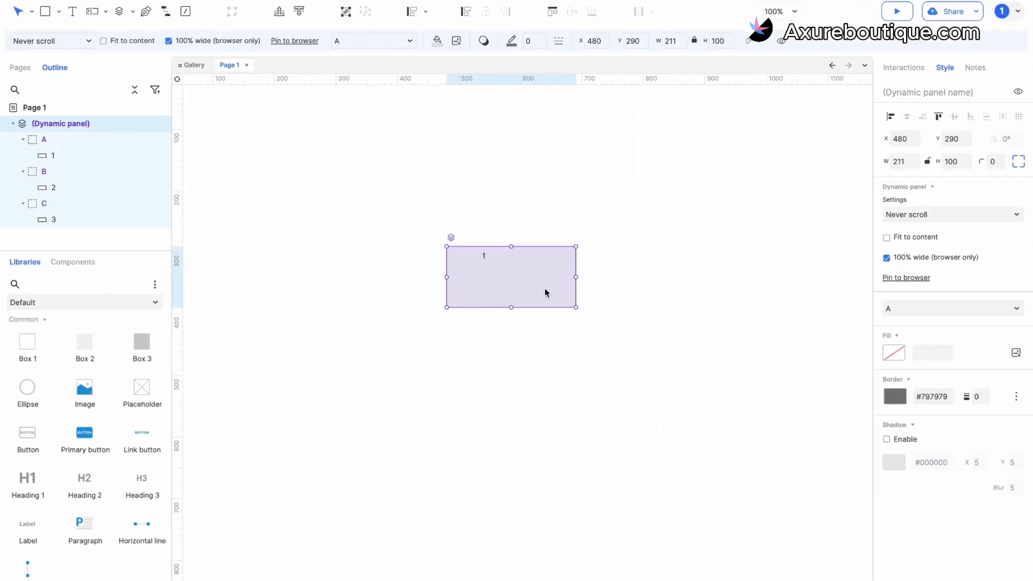
double_click(545, 291)
drag(489, 243, 538, 271)
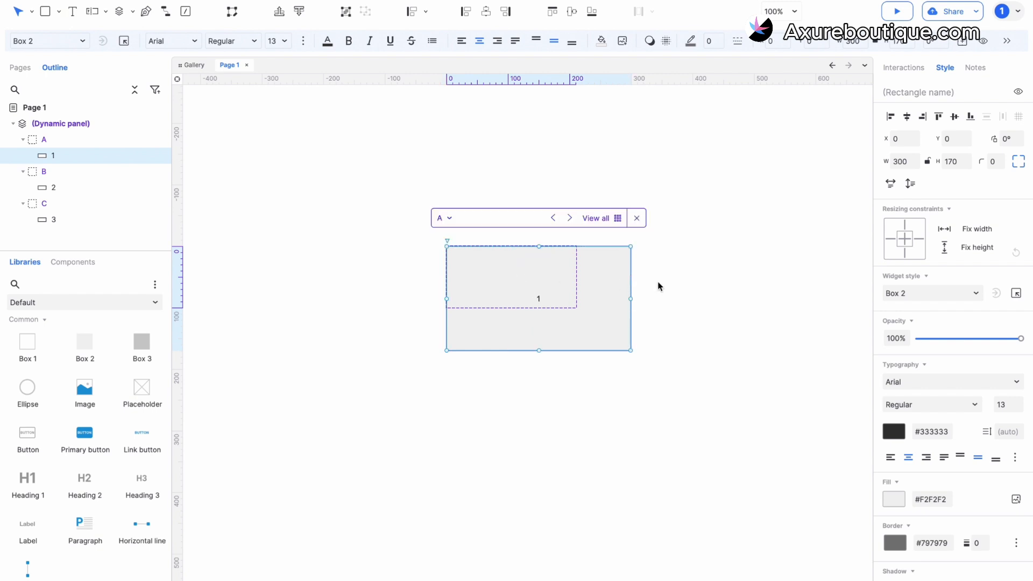
Step: Turn Fit to content back on, leave state editing and select the dynamic panel
click(675, 283)
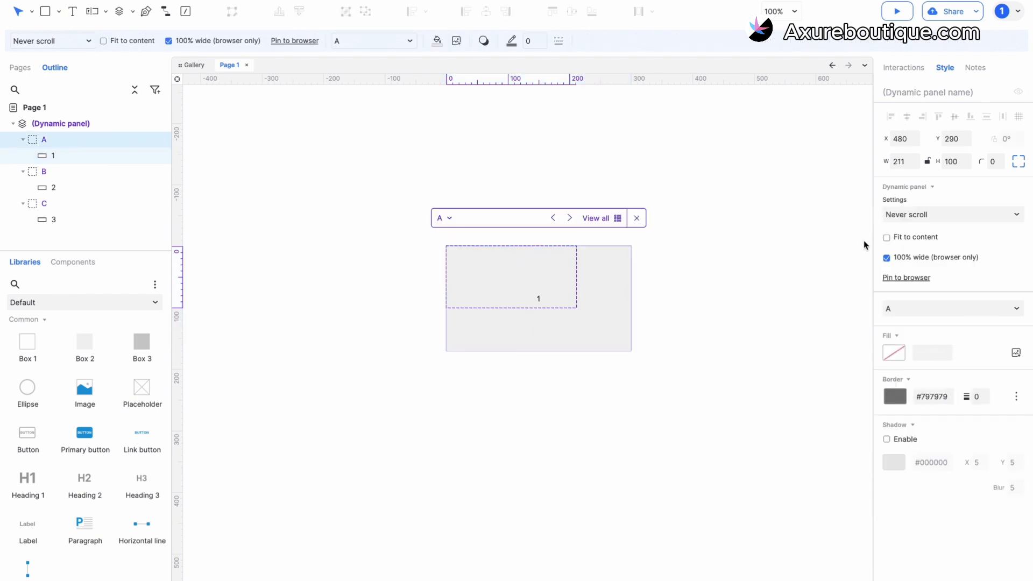
click(715, 289)
click(596, 289)
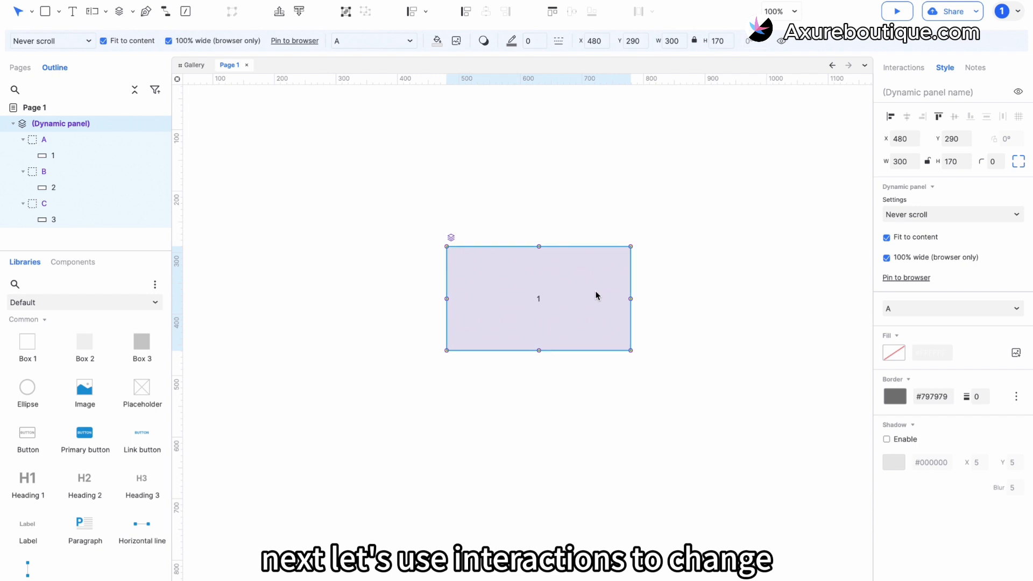
Step: Add a Heading 3 widget at X 480, Y 480 below the dynamic panel and set its text to Previous
scroll(118, 487, down, 1)
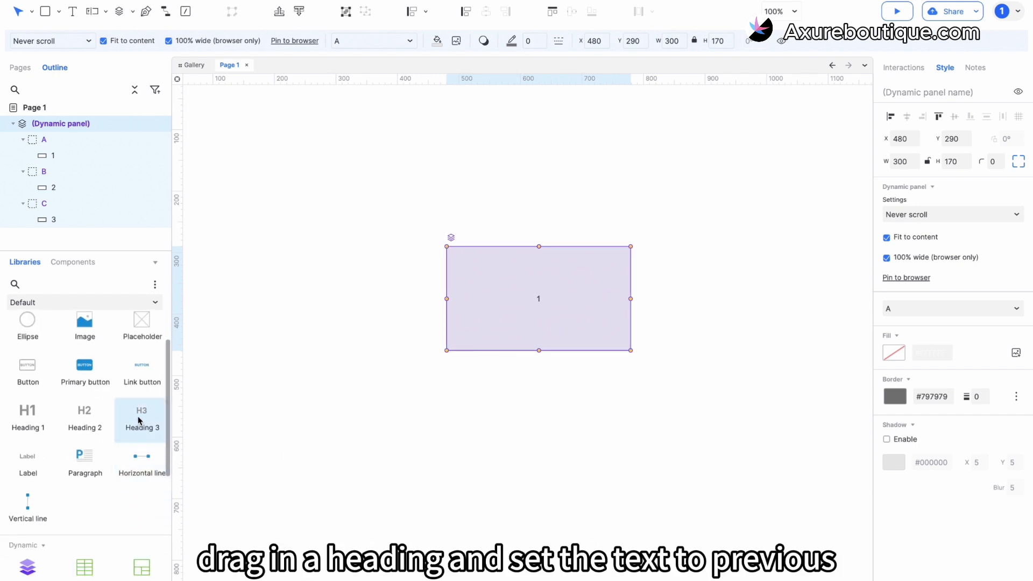
drag(139, 421, 462, 374)
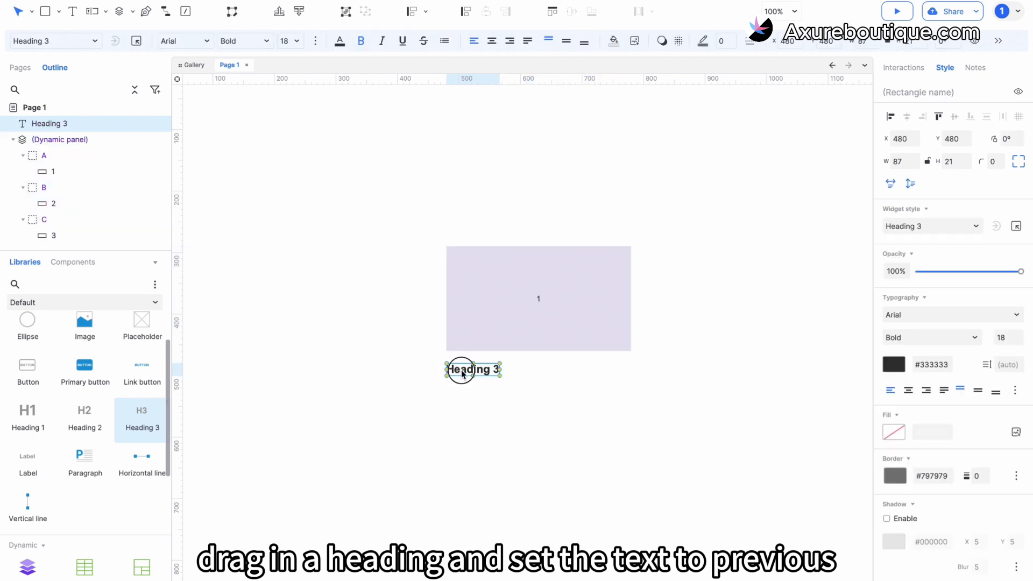
double_click(463, 374)
text(Previo)
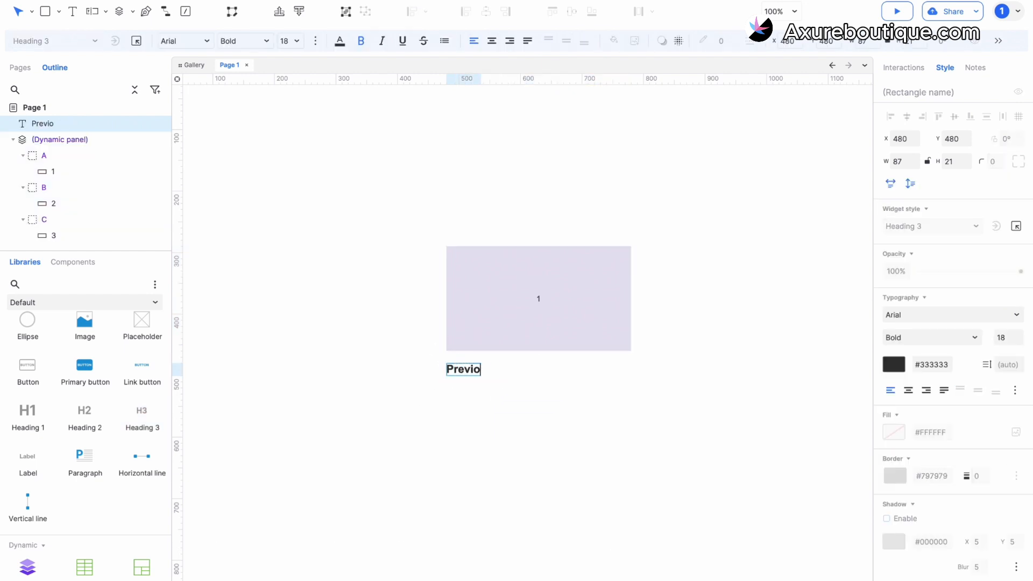
text(us)
click(479, 416)
Step: Copy the Previous heading to X 703, Y 480 and change the copy's text to Next
click(463, 372)
drag(463, 372, 605, 367)
double_click(604, 371)
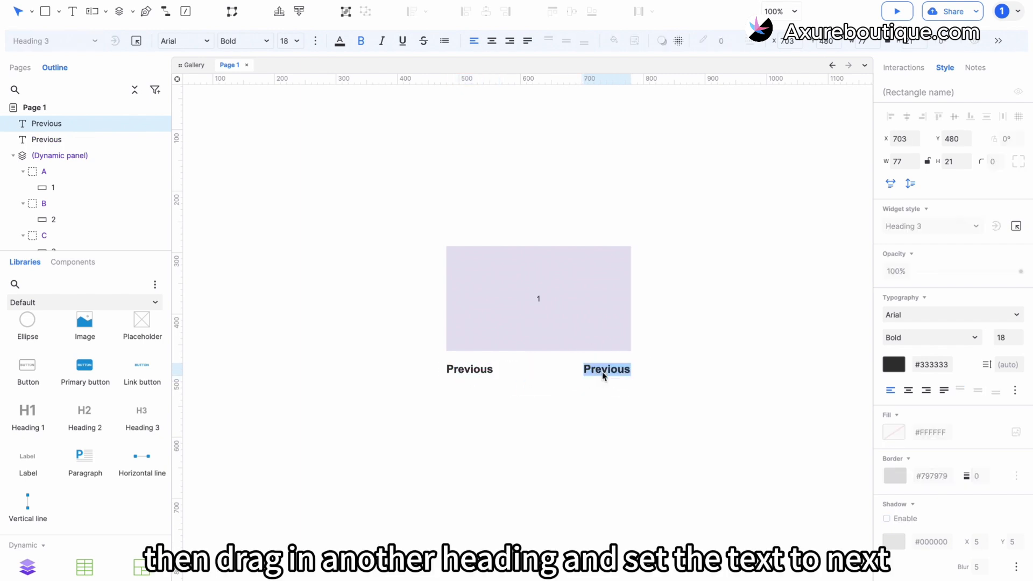
text(Next)
click(612, 391)
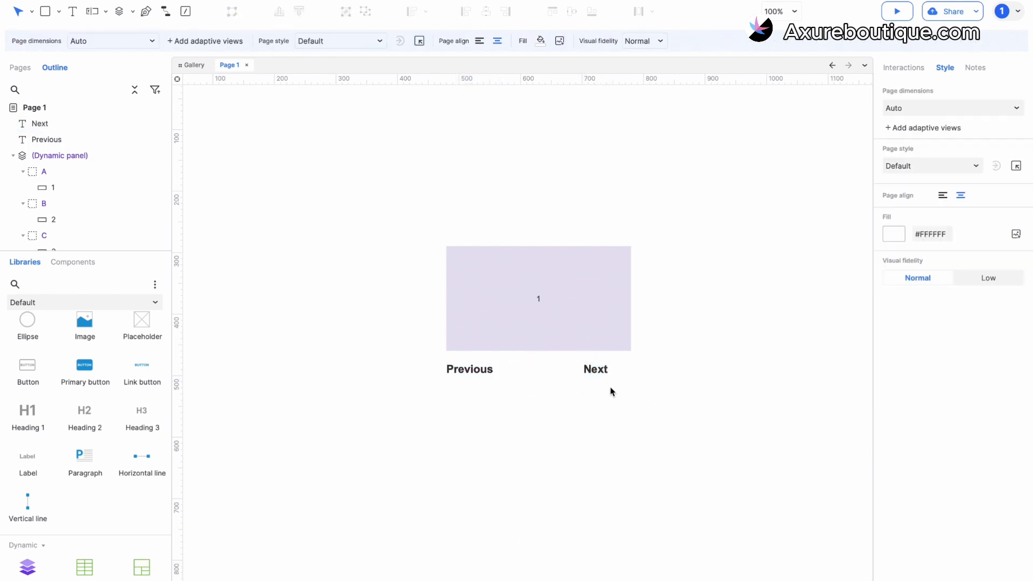
Step: Move the Next heading to X 740 so it aligns with the dynamic panel's right edge
click(595, 370)
click(599, 374)
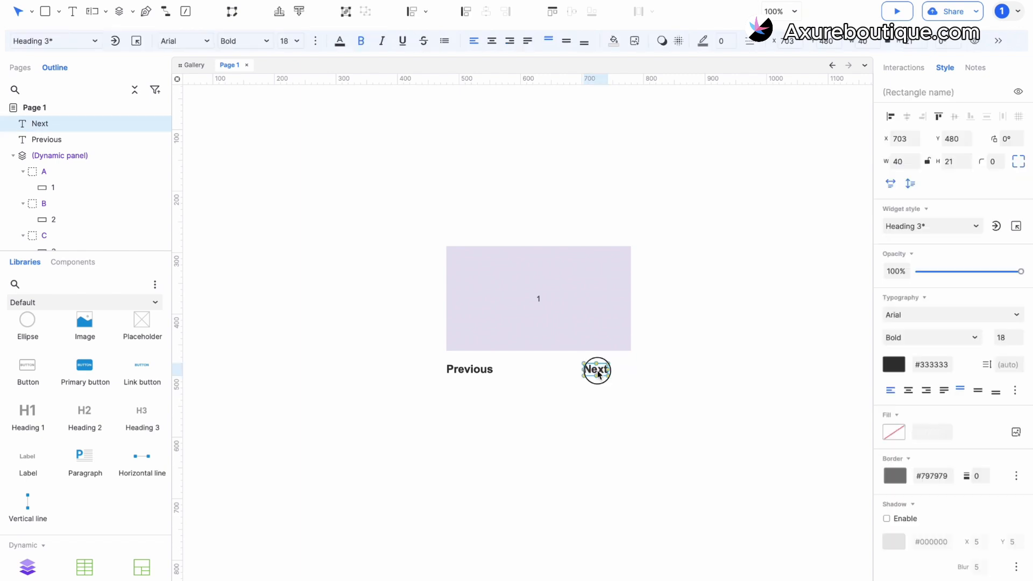
drag(598, 376, 618, 373)
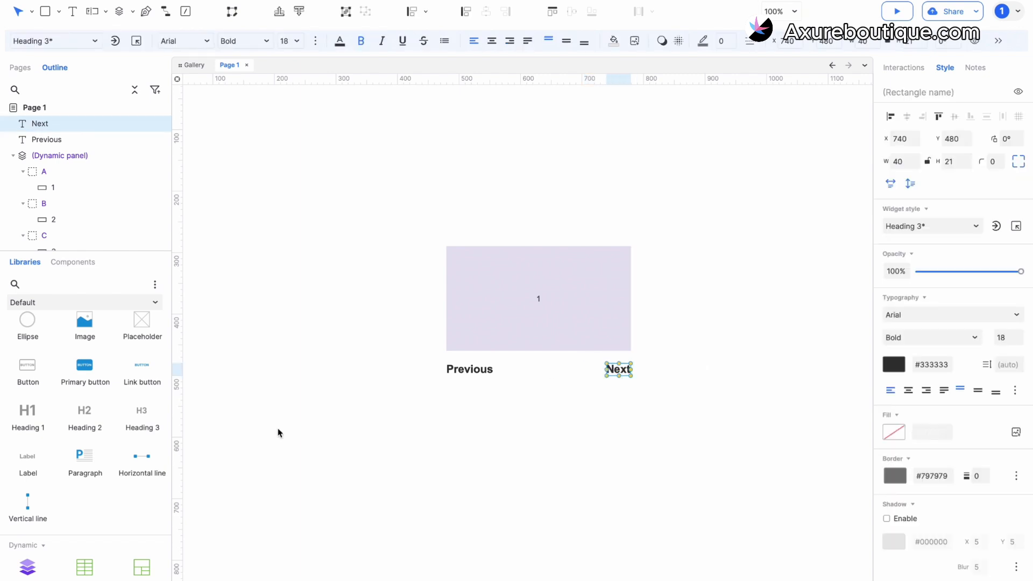
Step: Add a Heading 3 widget between the Previous and Next headings and set its text to 1
scroll(125, 496, up, 2)
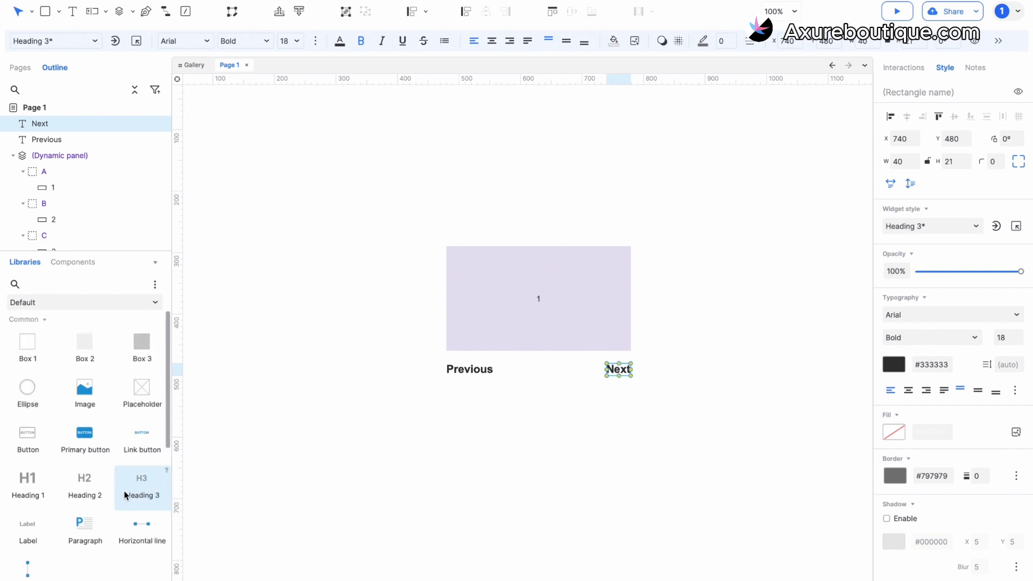
drag(129, 492, 568, 363)
double_click(518, 370)
text(1)
click(544, 395)
Step: Copy heading 1 to X 630, Y 480 and change the copy's text to 2
scroll(513, 375, up, 5)
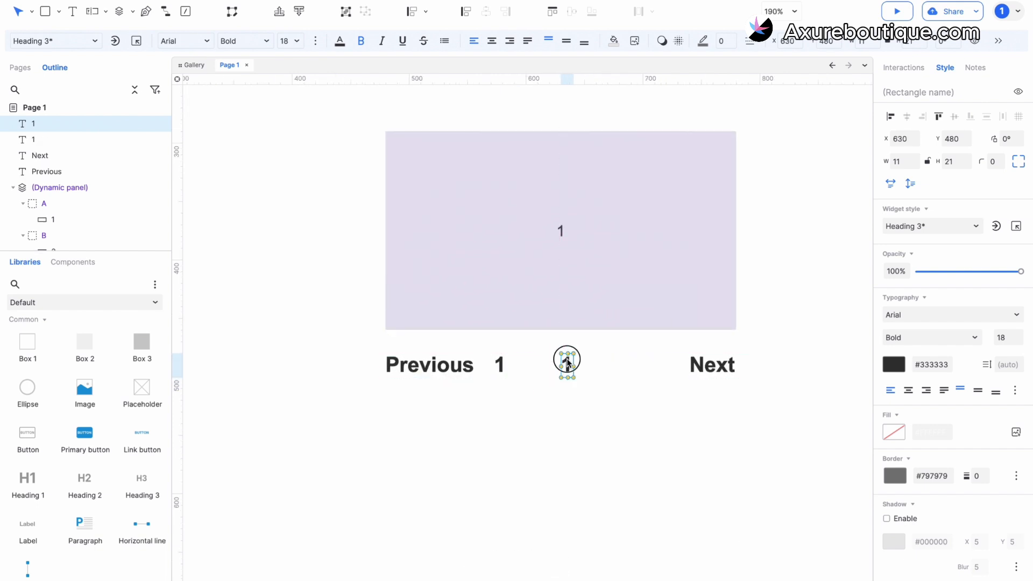
double_click(567, 363)
text(2)
click(590, 383)
Step: Shift heading 1 slightly right, copy heading 2 to X 677, Y 480 and change the copy's text to 3
click(500, 367)
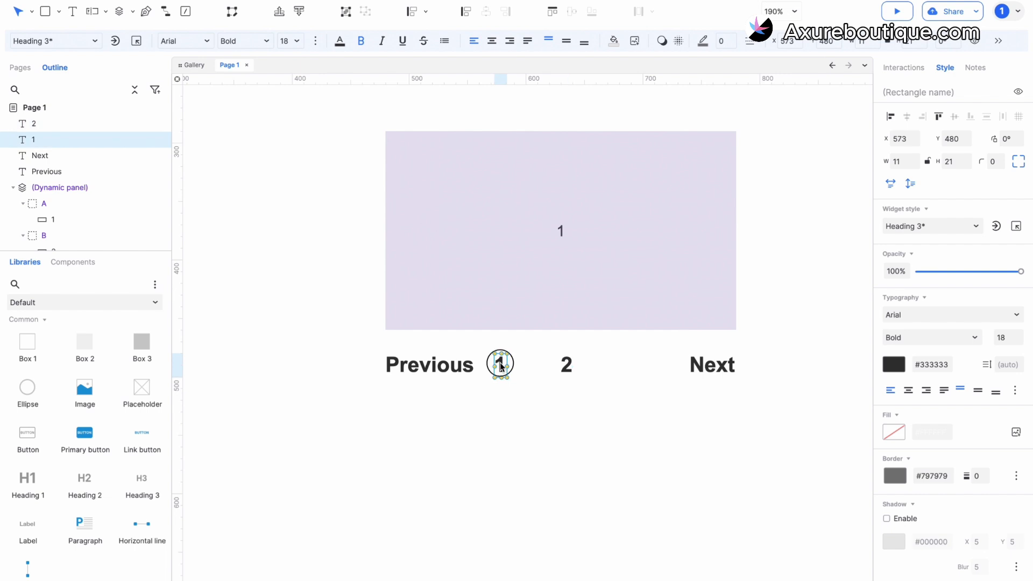
drag(501, 368, 624, 362)
double_click(624, 363)
text(3)
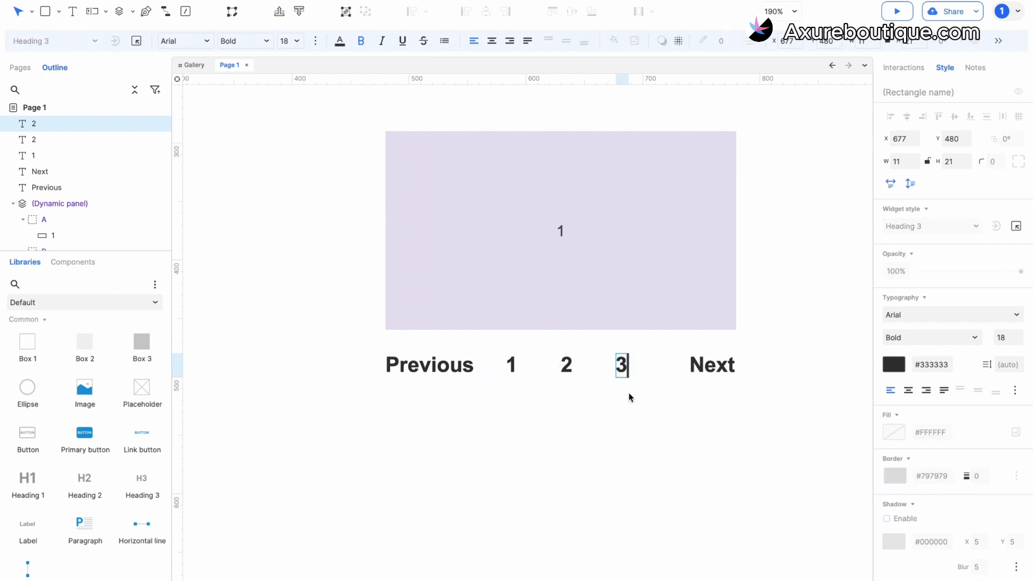
Step: Add a Click or tap interaction to the Previous heading that sets the dynamic panel's state to Previous
click(630, 396)
ctrl+scroll(631, 398, down, 2)
click(525, 379)
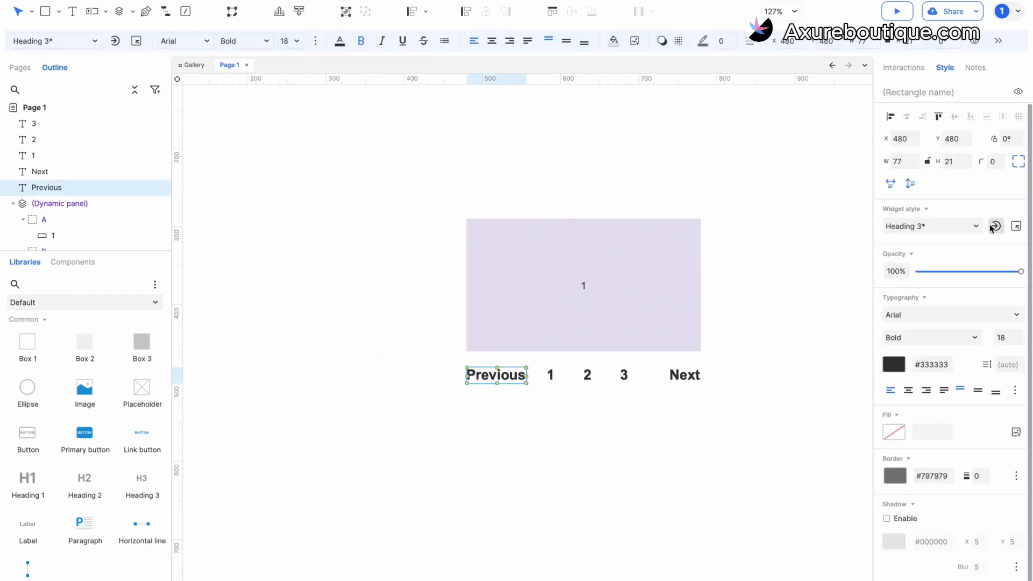
click(904, 67)
click(923, 138)
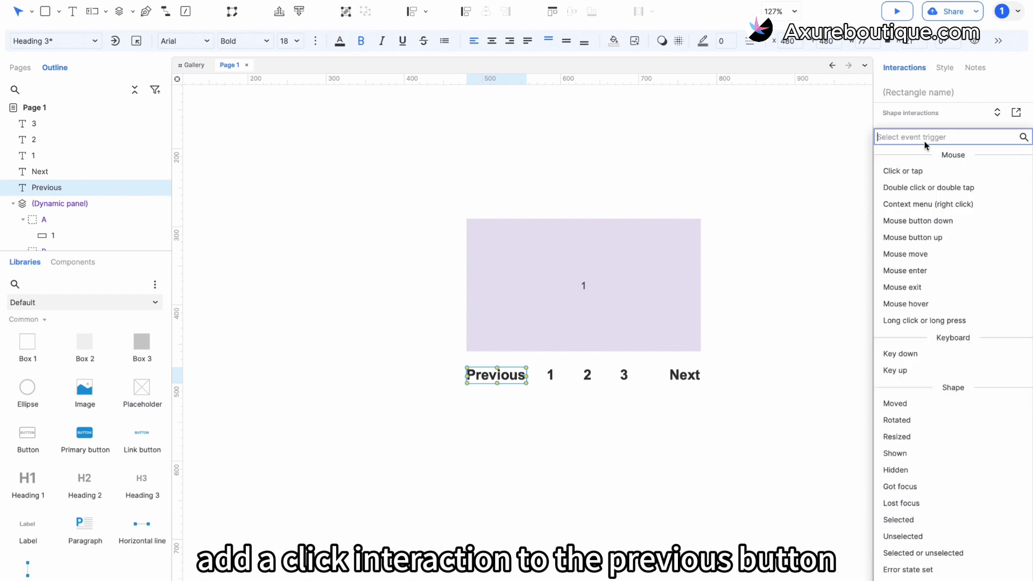
click(916, 171)
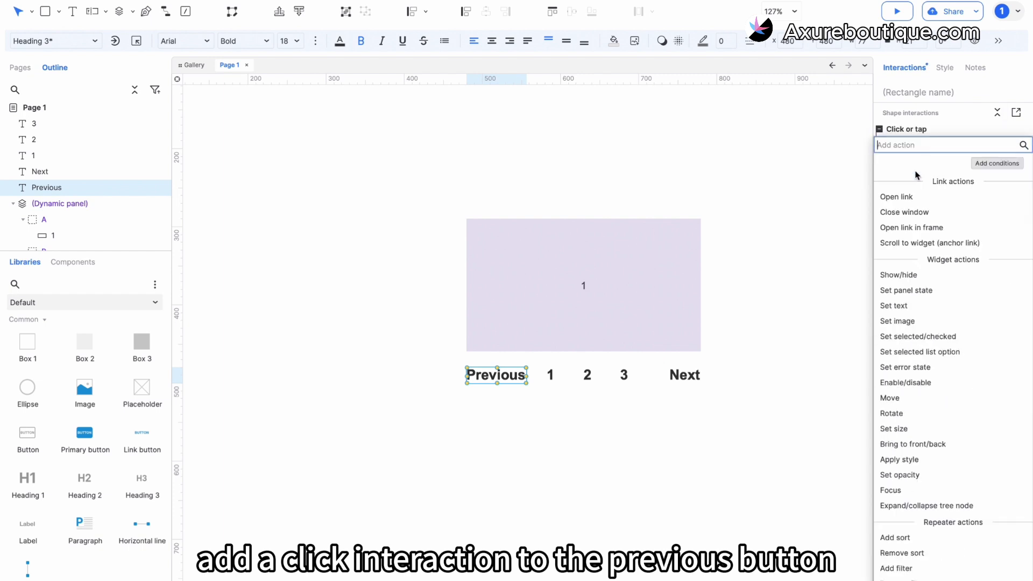
click(923, 290)
click(928, 211)
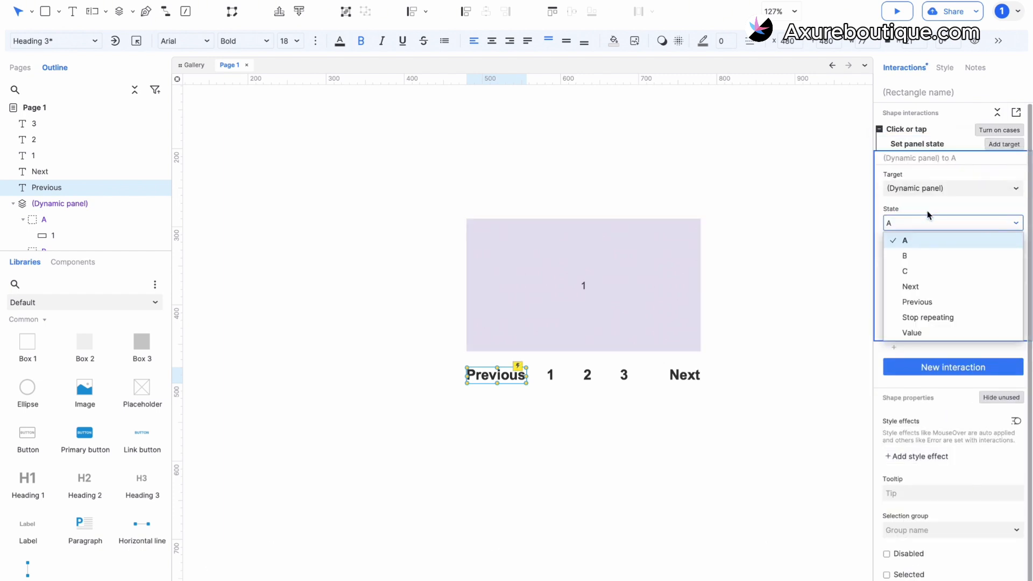
click(920, 302)
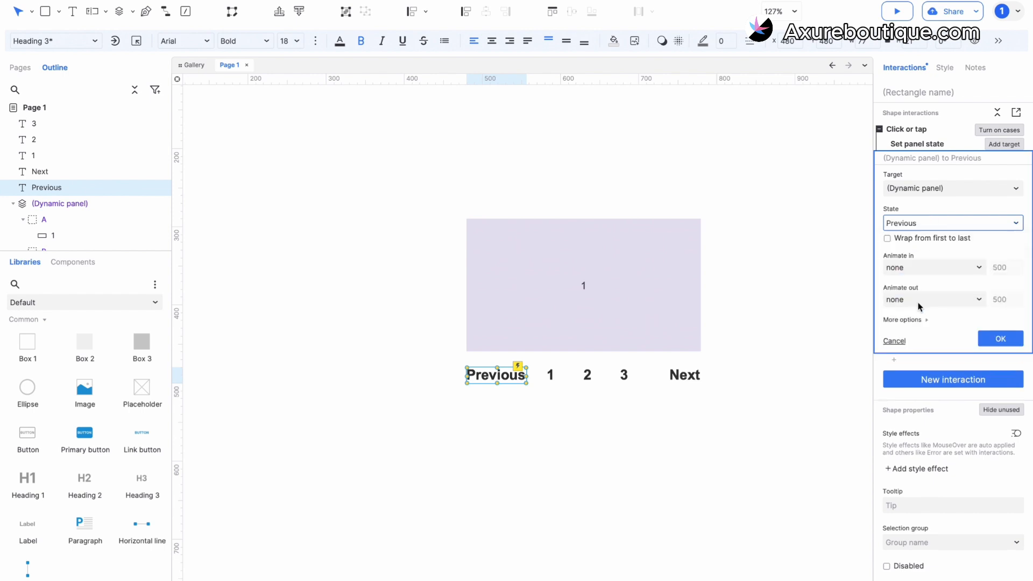
Step: Enable Wrap from first to last for the Set panel state action and animate it with slide right
click(887, 238)
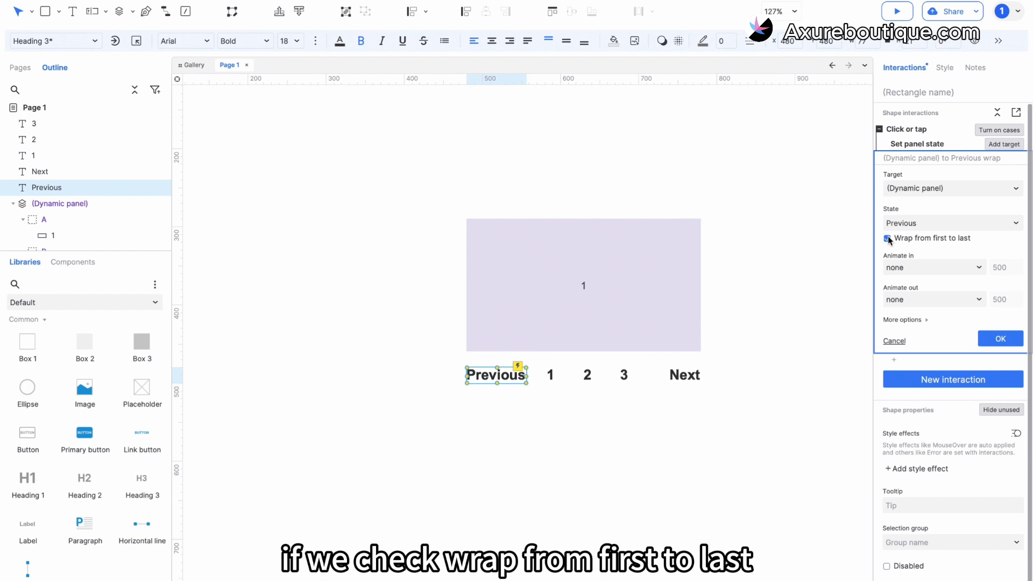
click(907, 267)
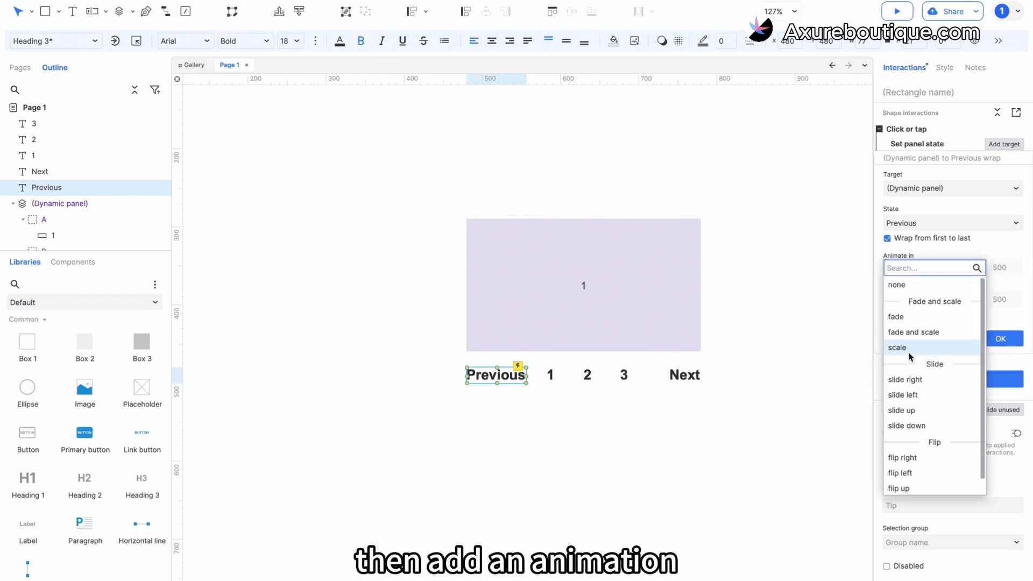
click(905, 379)
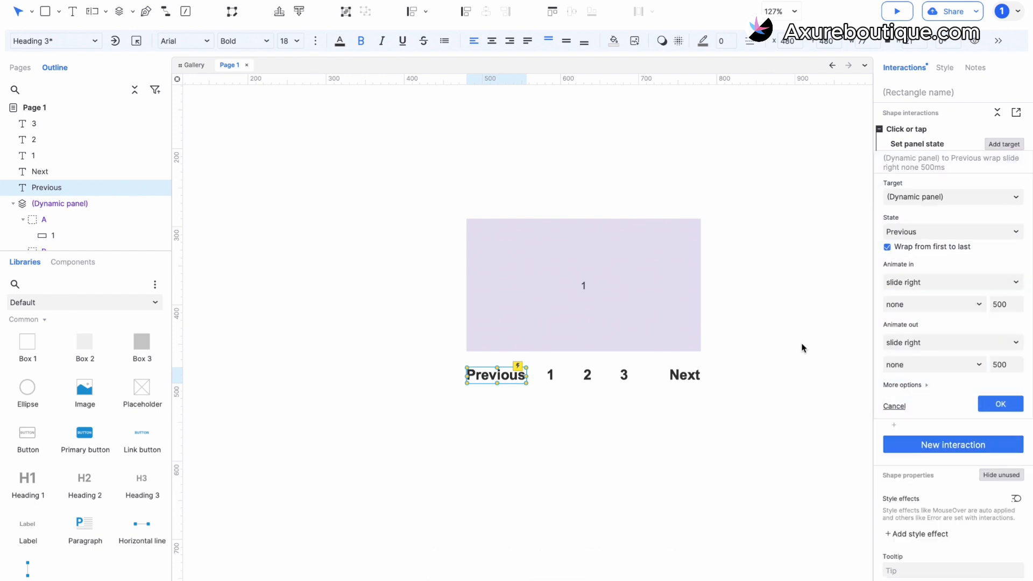
click(995, 403)
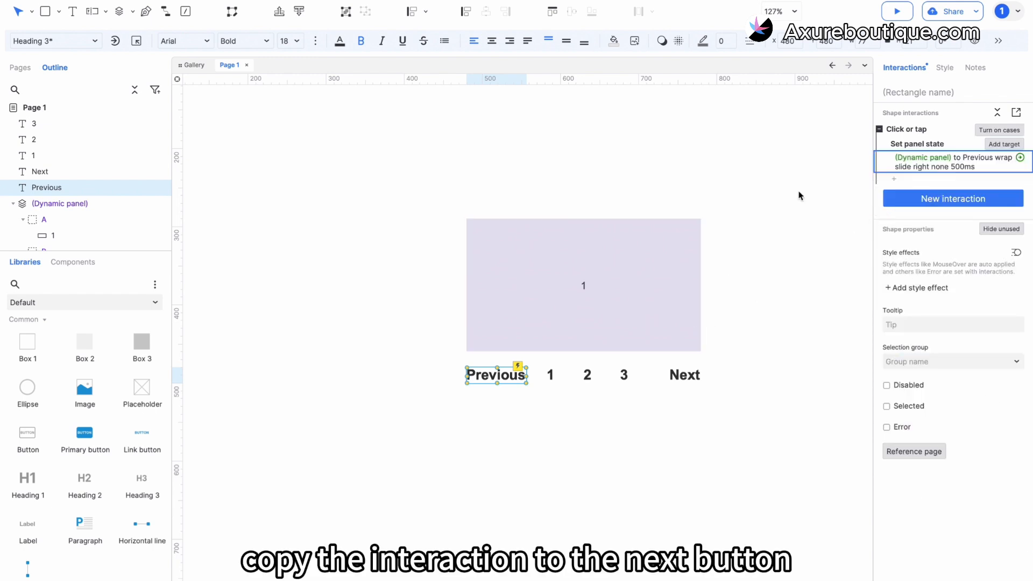
Step: Copy the Previous heading's interaction to the Next heading and change its panel state to Next
click(893, 143)
click(682, 378)
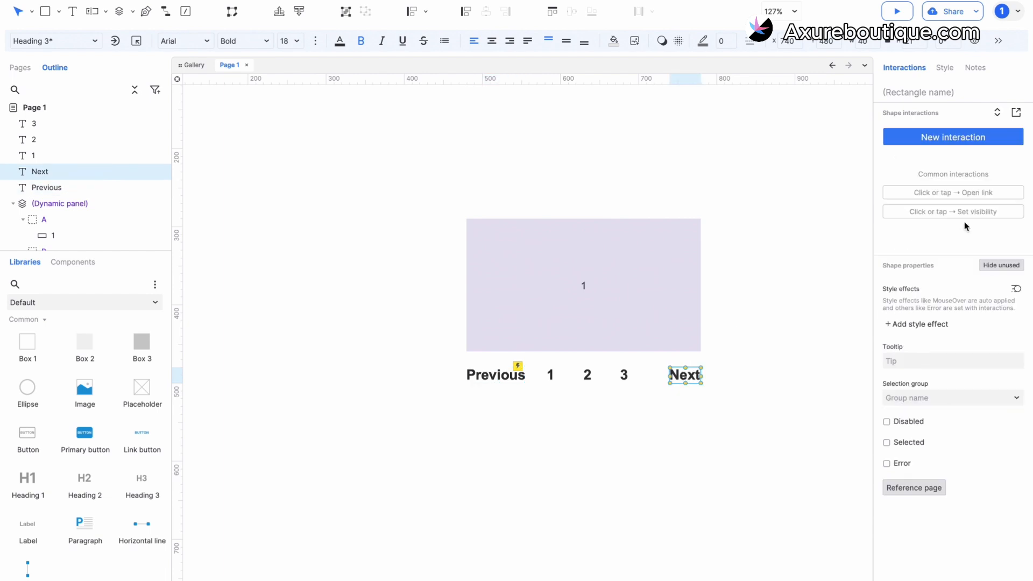
key(ctrl+v)
click(941, 160)
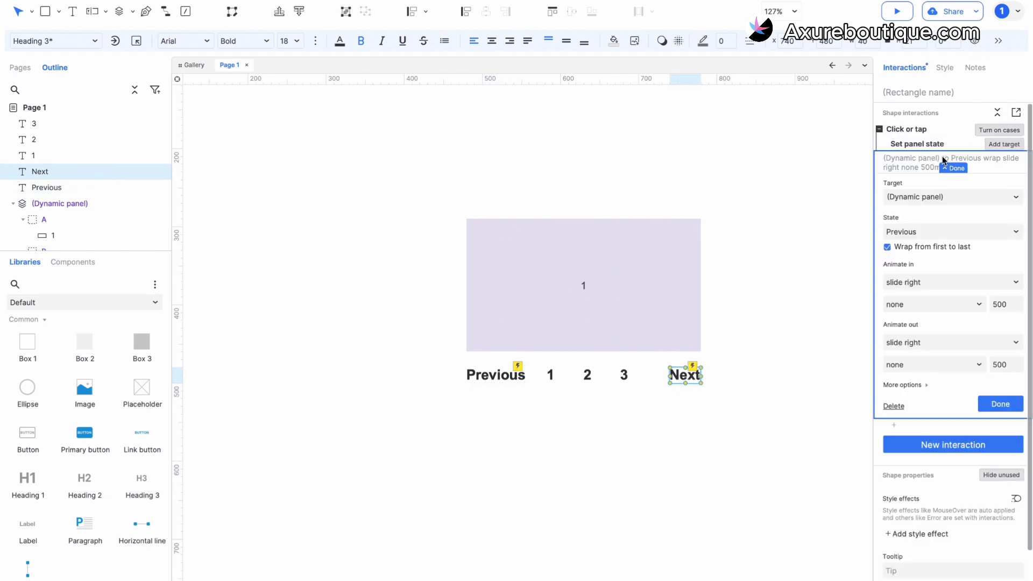
click(926, 233)
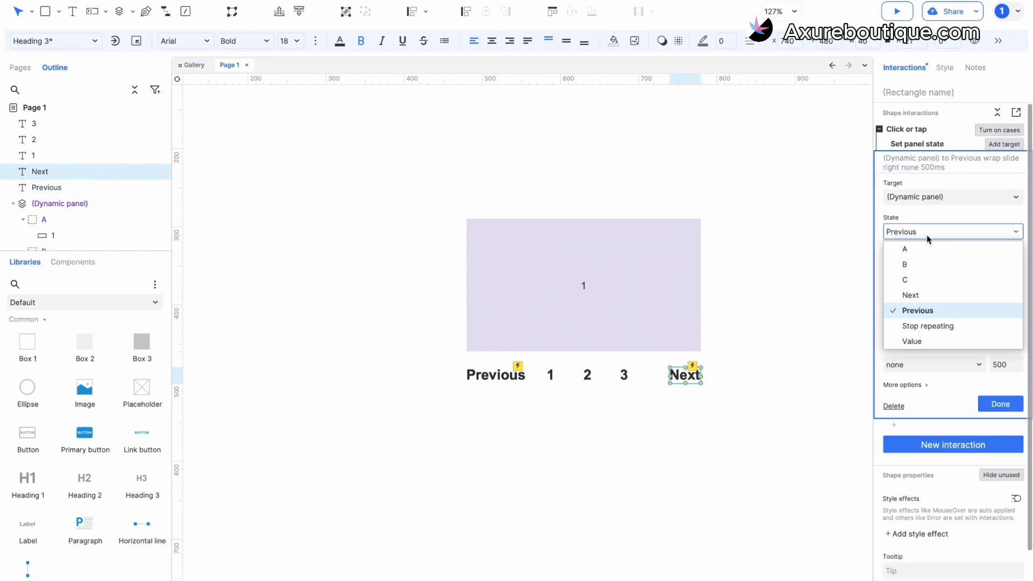
click(926, 295)
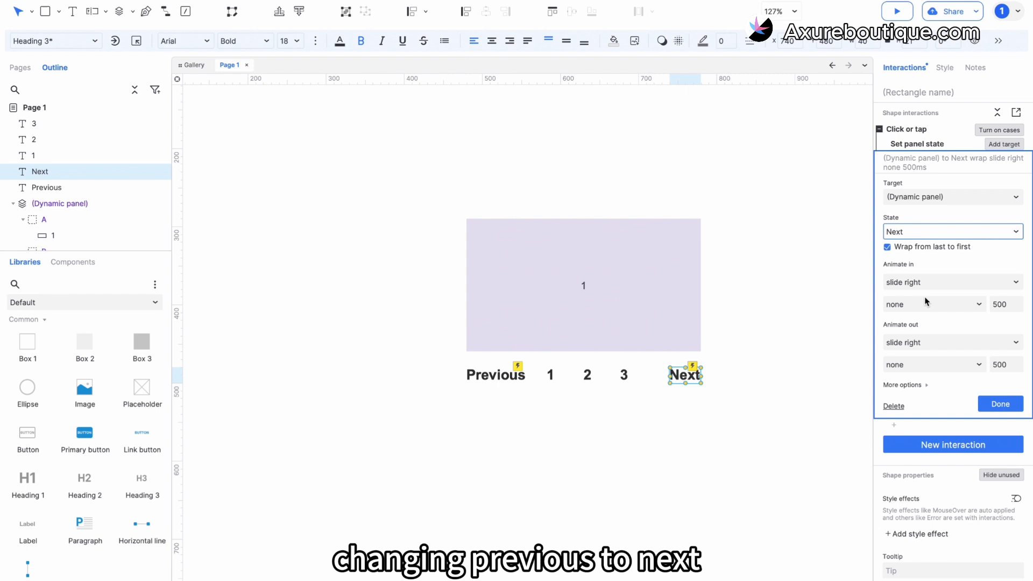
click(996, 405)
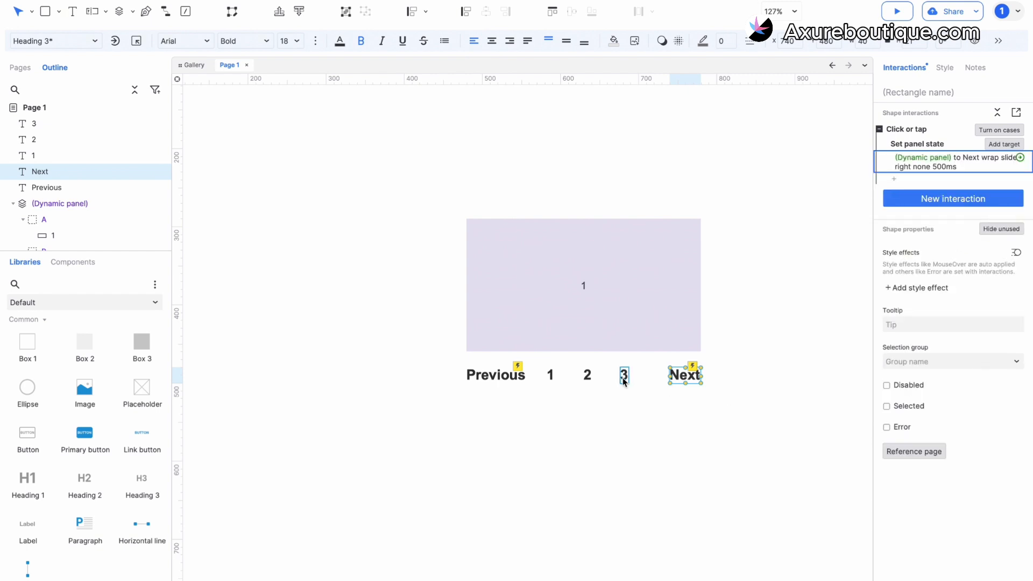
Step: Paste the copied panel-state interaction onto heading 1 and set its state to A
click(552, 375)
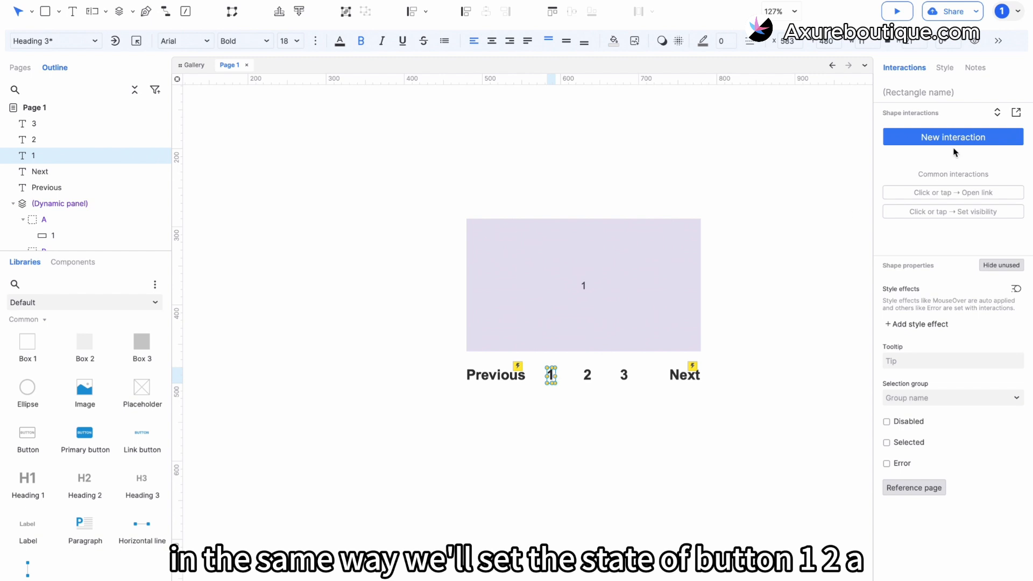
key(super+v)
click(938, 163)
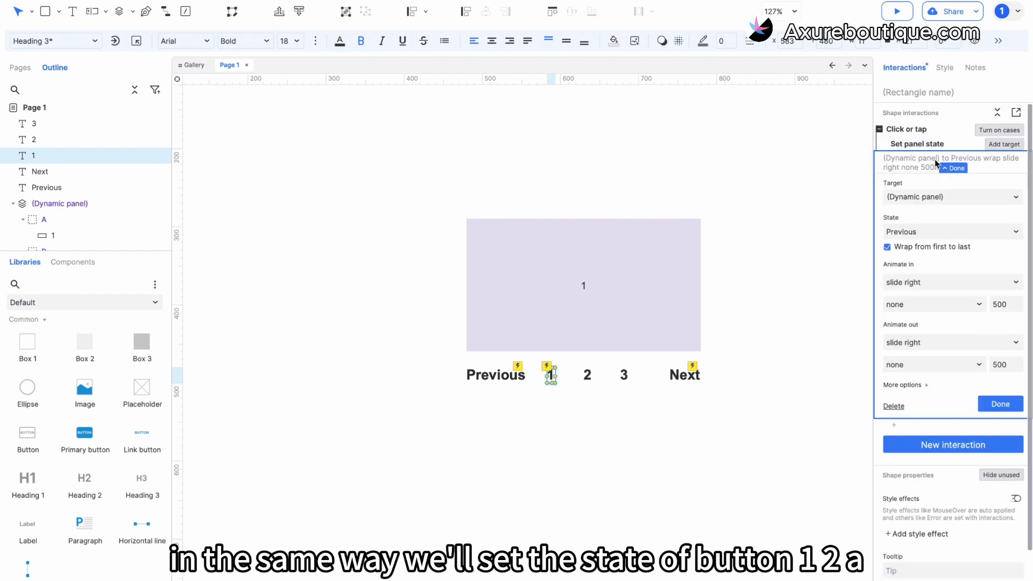
click(925, 233)
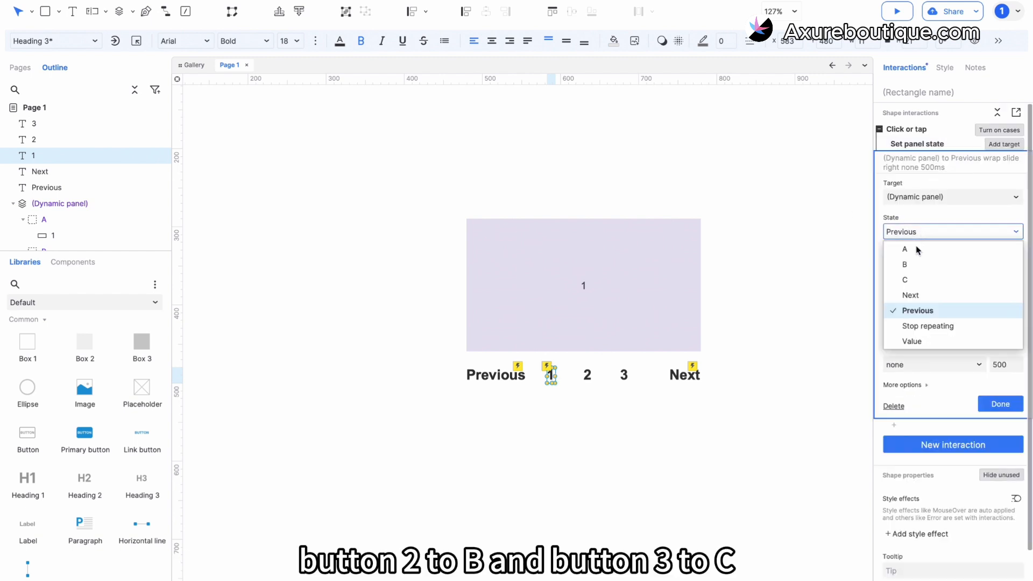
click(918, 249)
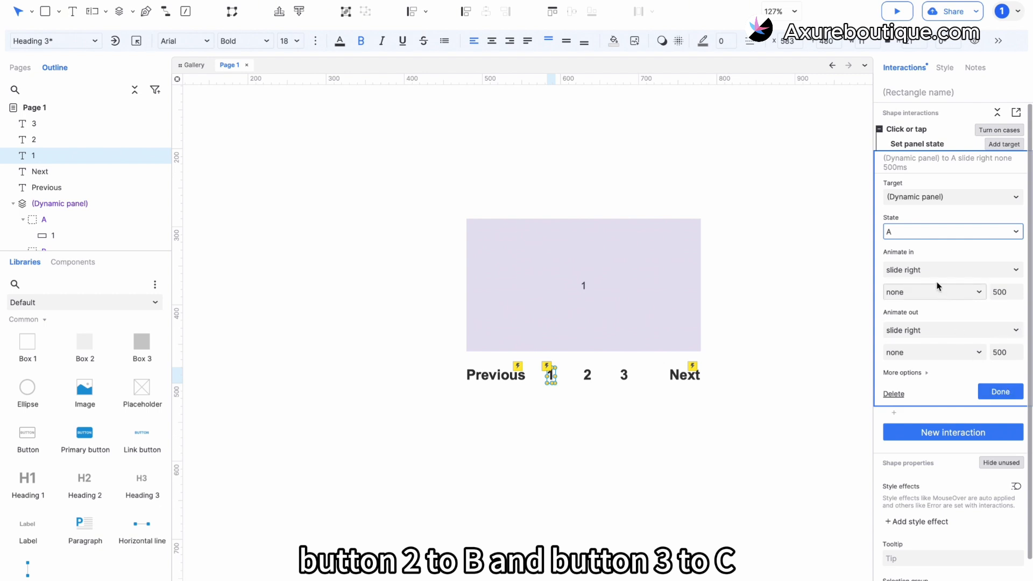
click(995, 393)
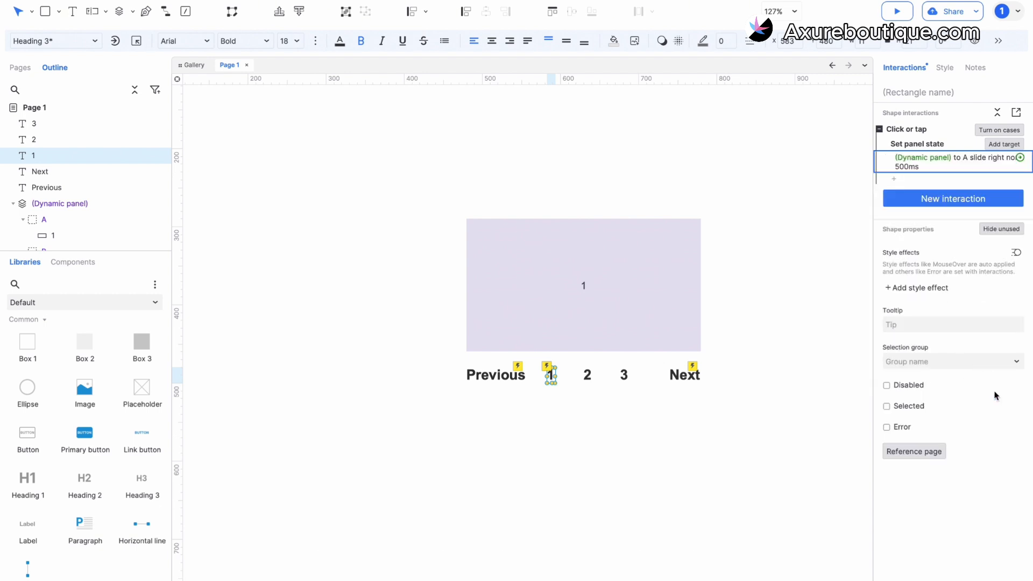
Step: Paste the panel-state interaction onto heading 2 and set its state to B
click(588, 376)
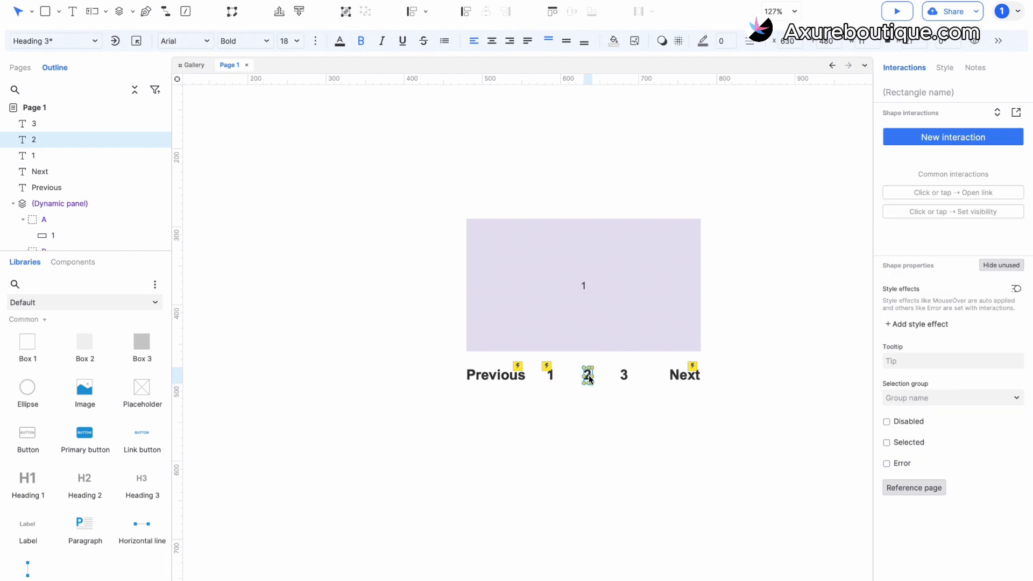
key(super+v)
click(920, 159)
click(913, 232)
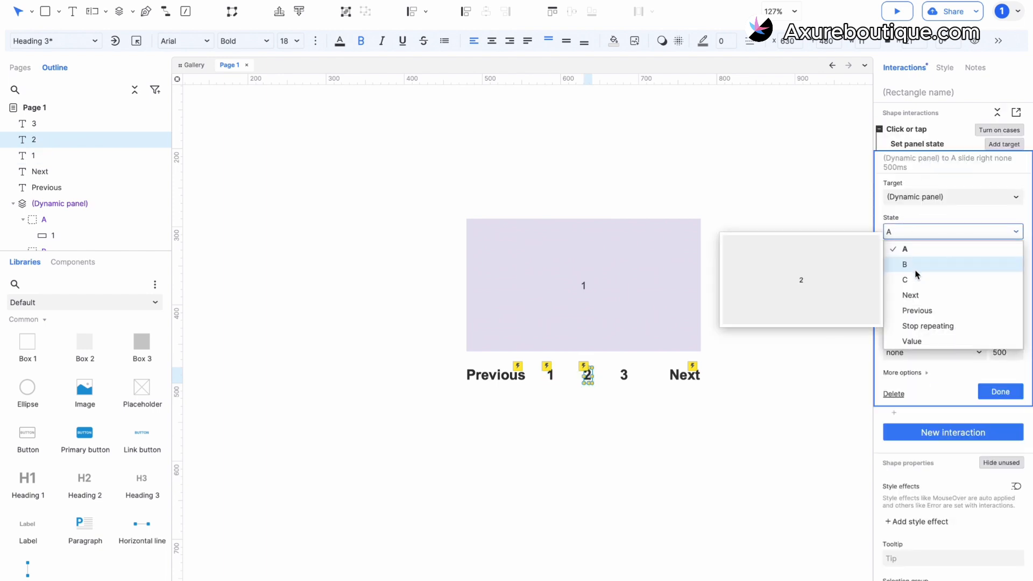
click(915, 266)
Step: Paste the panel-state interaction onto heading 3 and set its state to C
click(625, 371)
key(super+v)
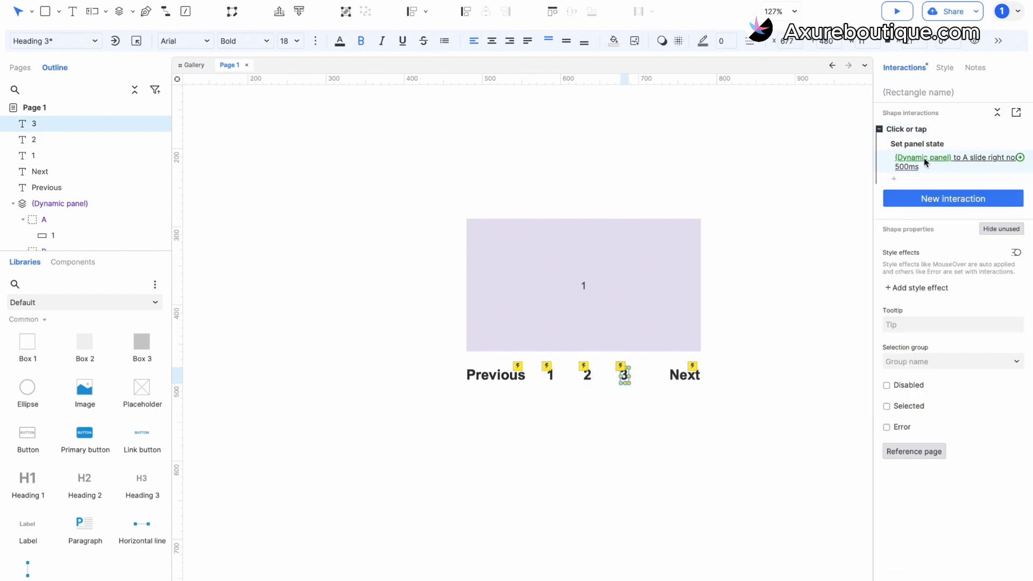
click(924, 159)
click(913, 232)
click(913, 280)
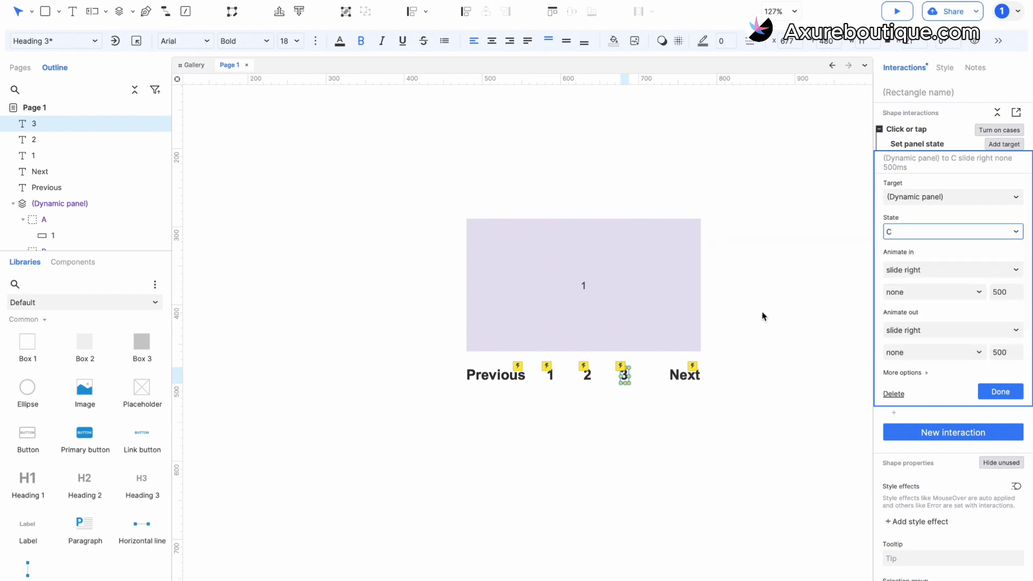
click(761, 316)
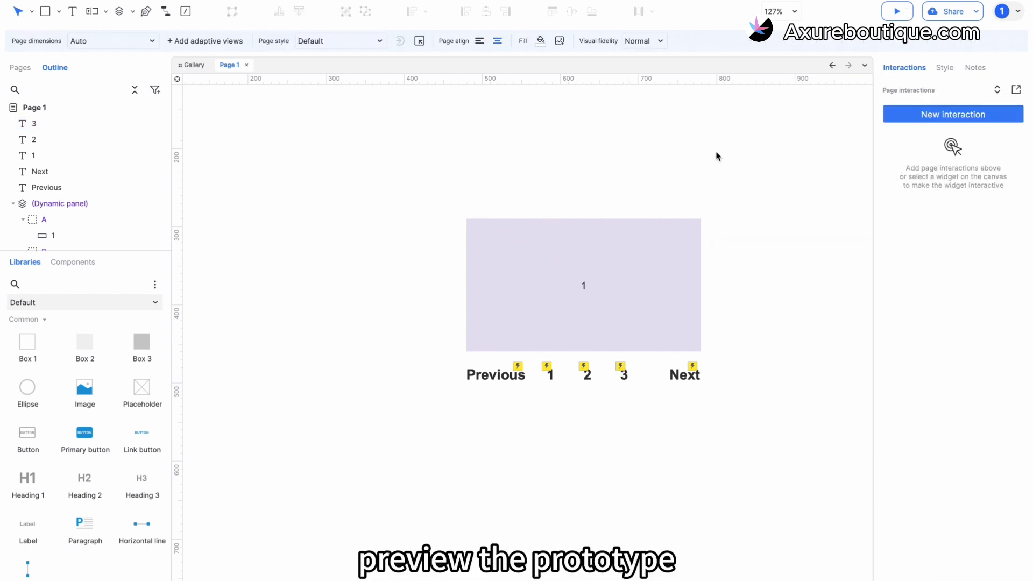
Step: Preview the prototype in the browser and test switching states with the Previous, number and Next headings
key(super+period)
click(536, 377)
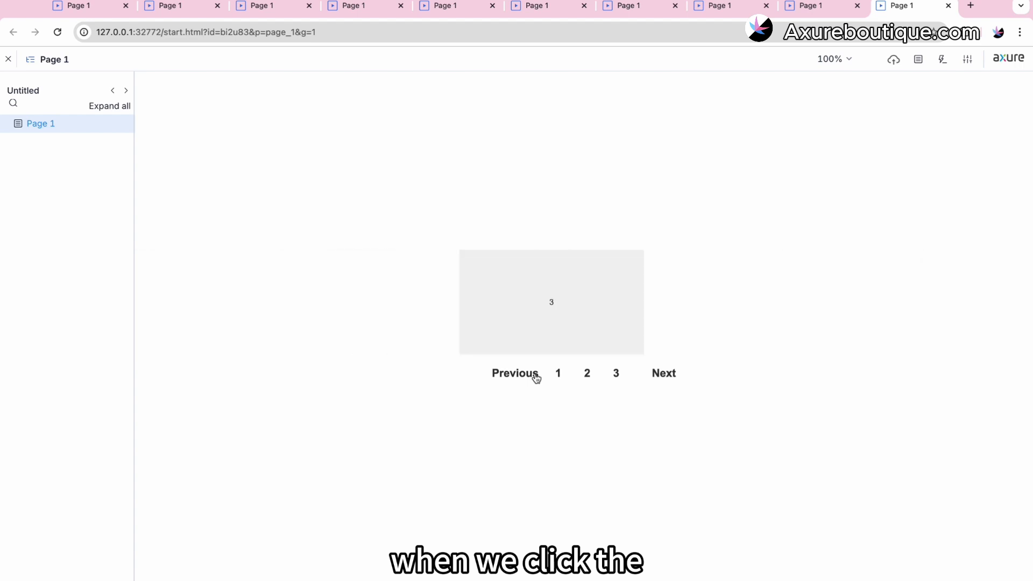
click(536, 377)
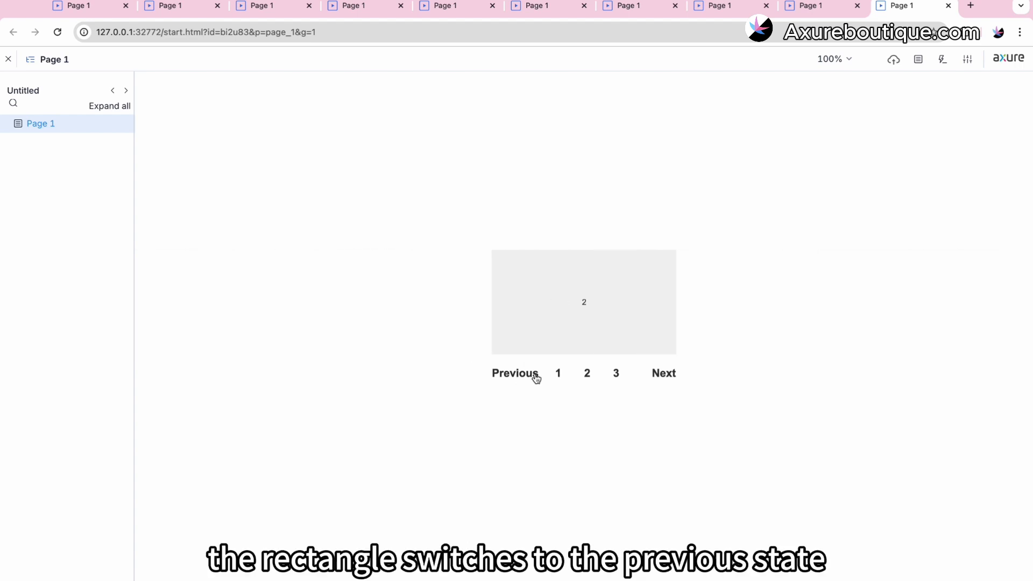
click(536, 377)
click(585, 373)
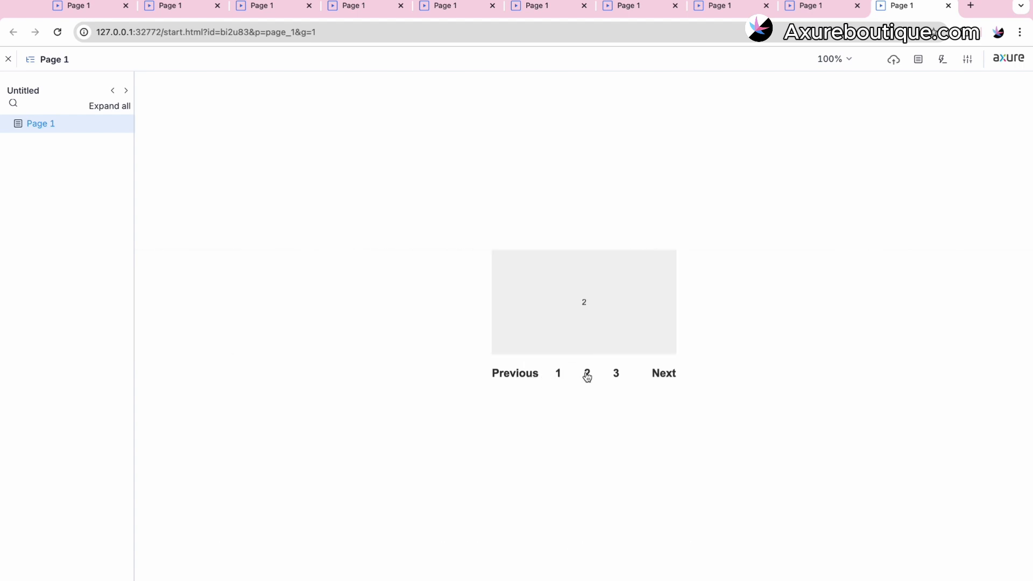
click(618, 375)
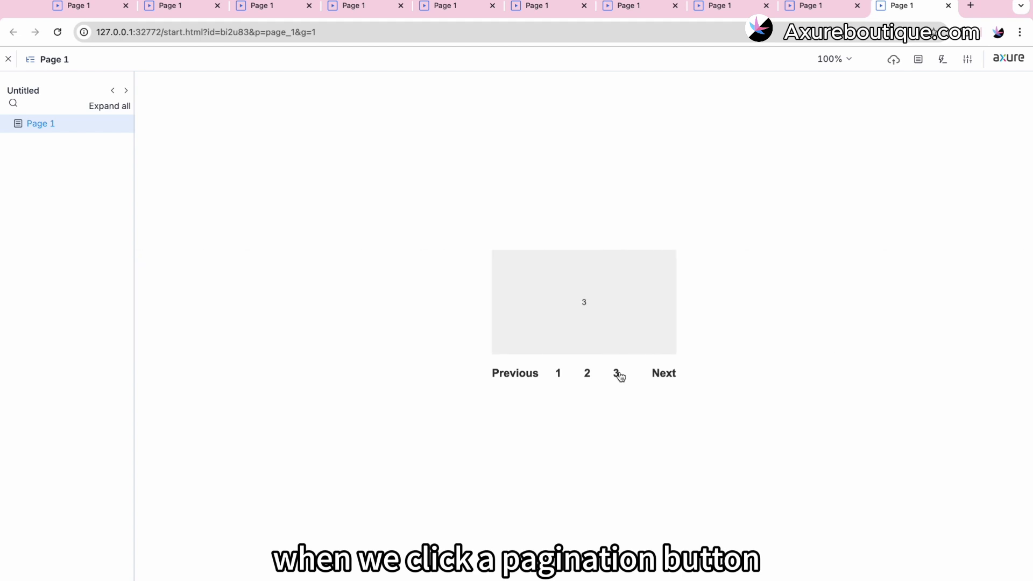
click(586, 375)
click(558, 377)
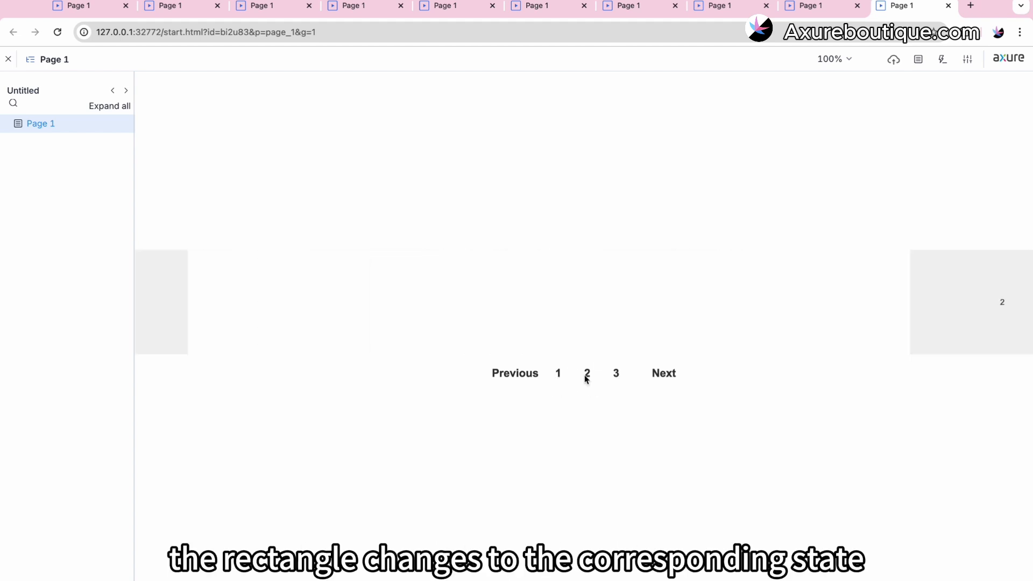
click(662, 376)
click(664, 375)
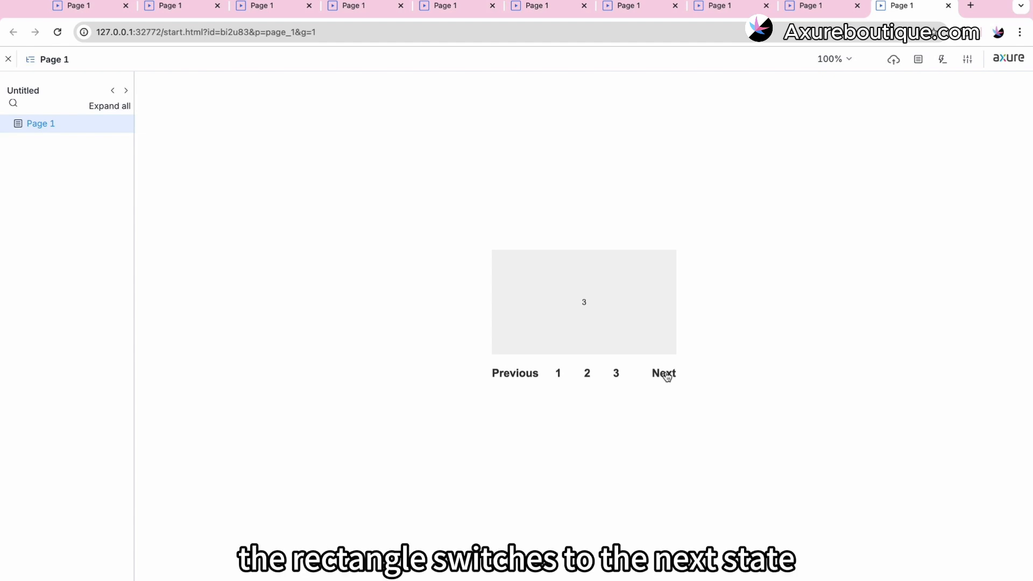
Step: Return to Axure RP and turn off 100% wide (browser only) for the dynamic panel
key(ctrl+Left)
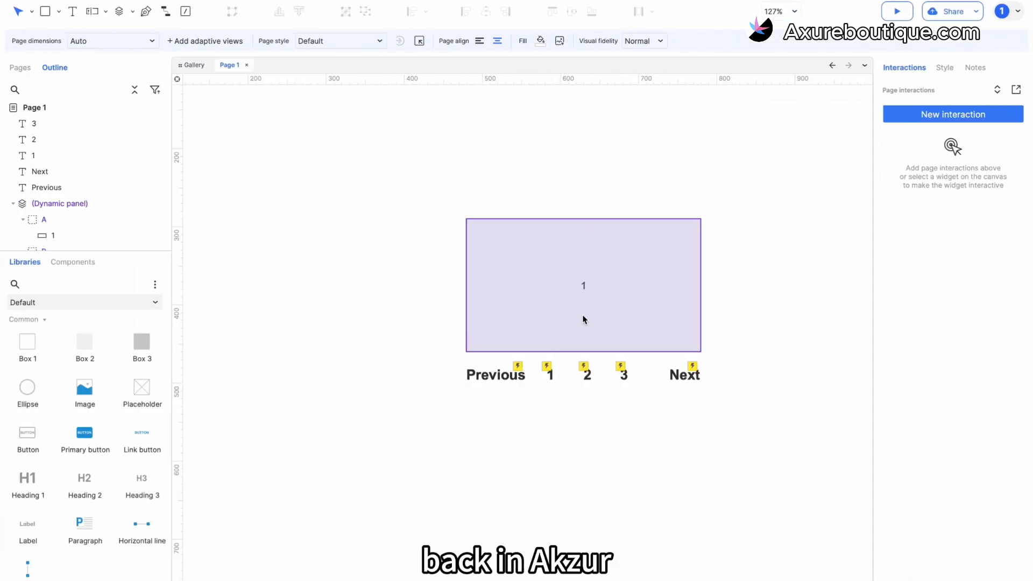
click(584, 319)
click(936, 70)
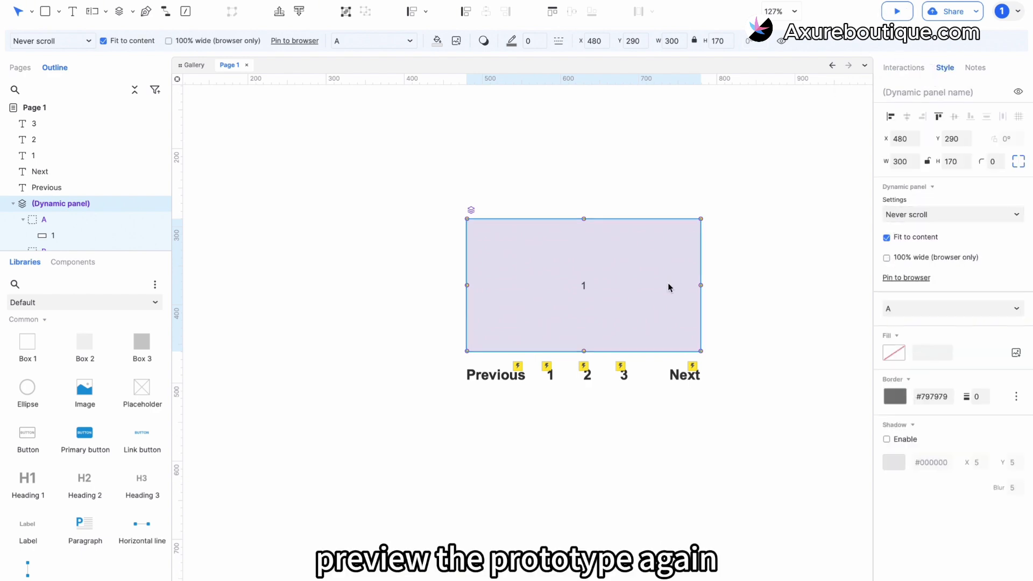
Step: Preview the prototype again and check the slide transitions using the Previous and Next headings
key(super+period)
click(520, 375)
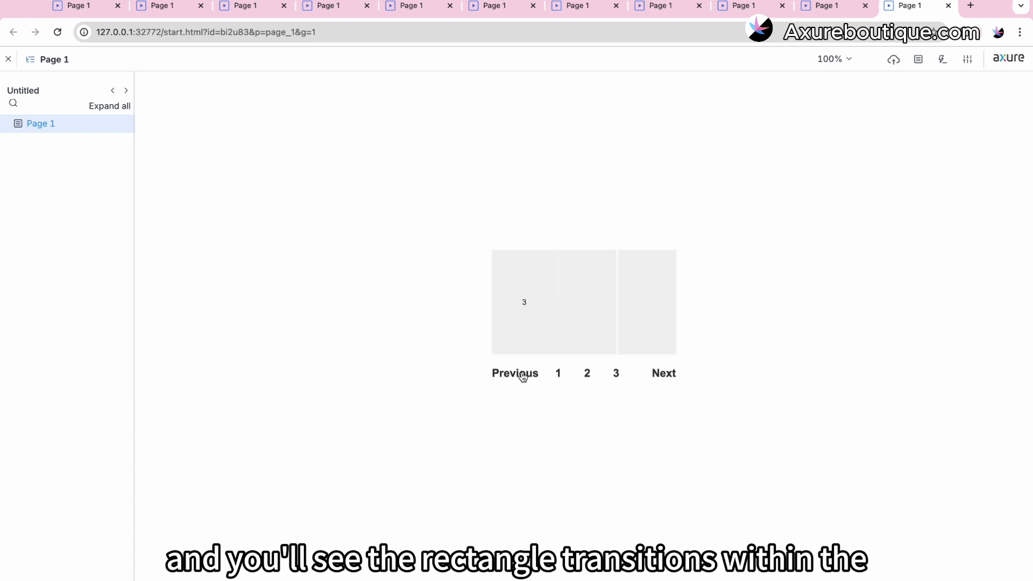
click(661, 376)
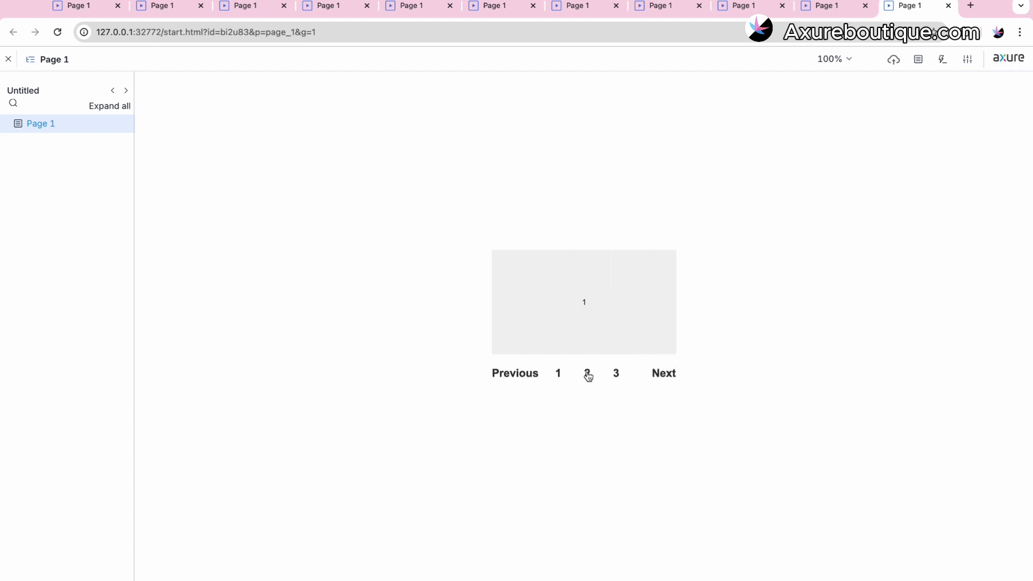